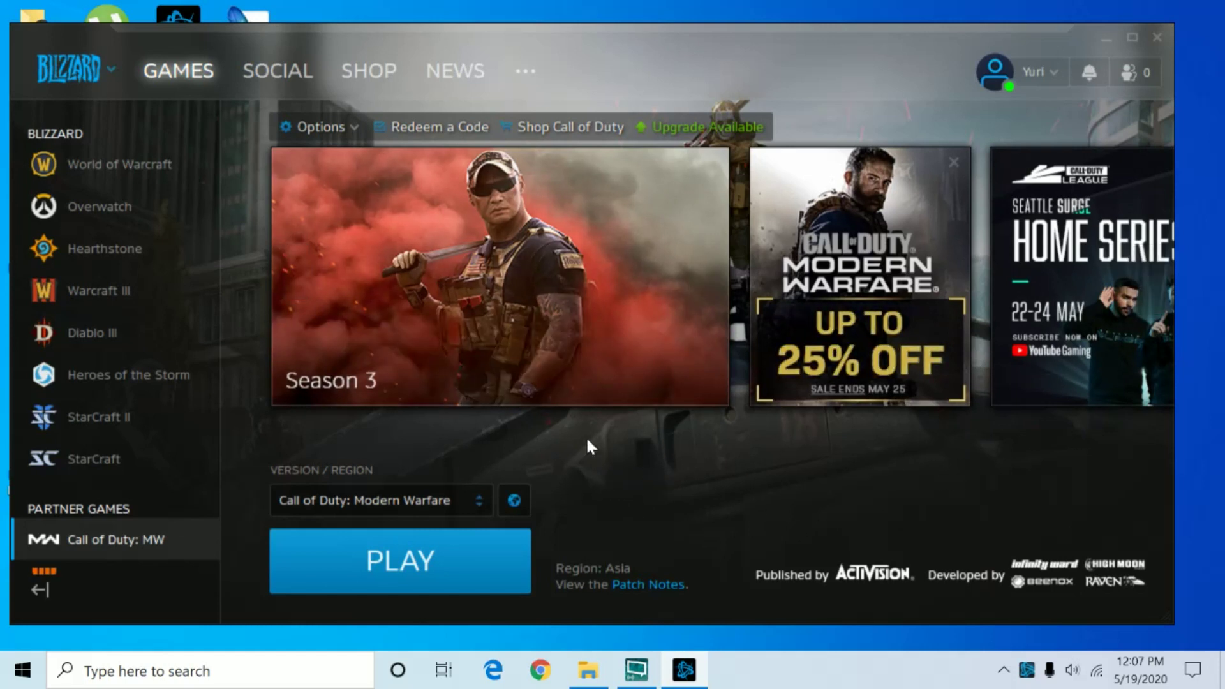
Close the Blizzard Battle.net launcher window
left_click(1159, 40)
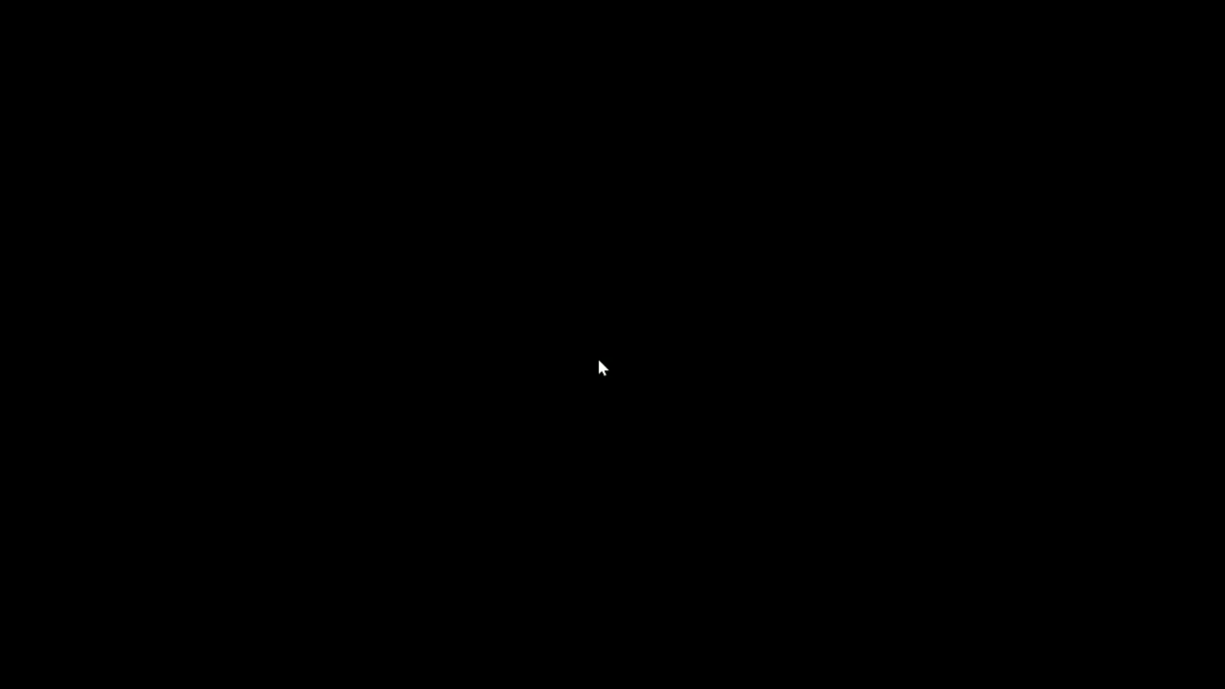
End the Blizzard Update Agent process in Task Manager
left_click(603, 368)
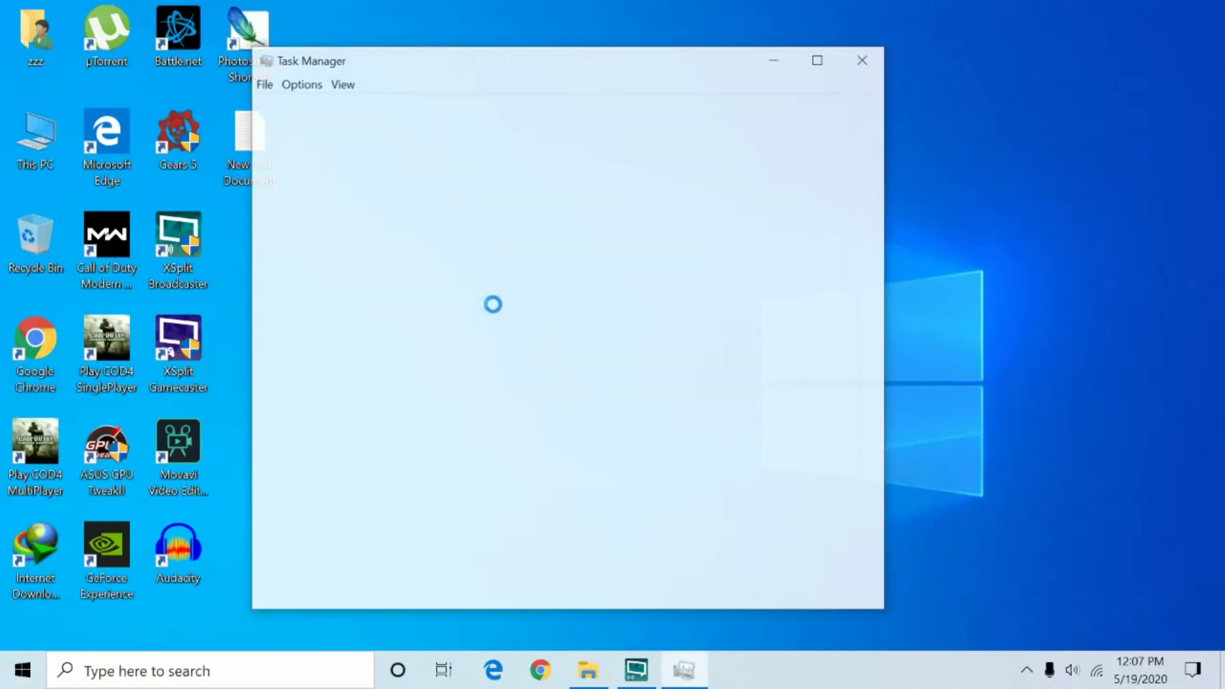
left_click_drag(566, 65, 604, 54)
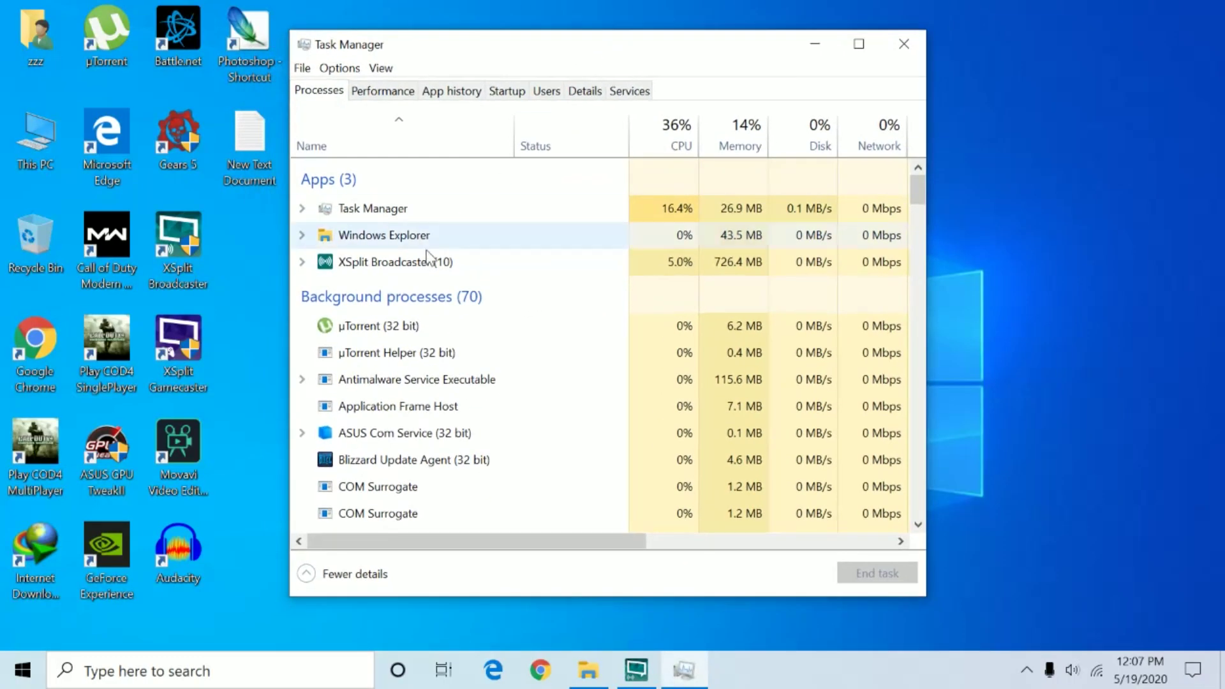
scroll(407, 261, "down", 1)
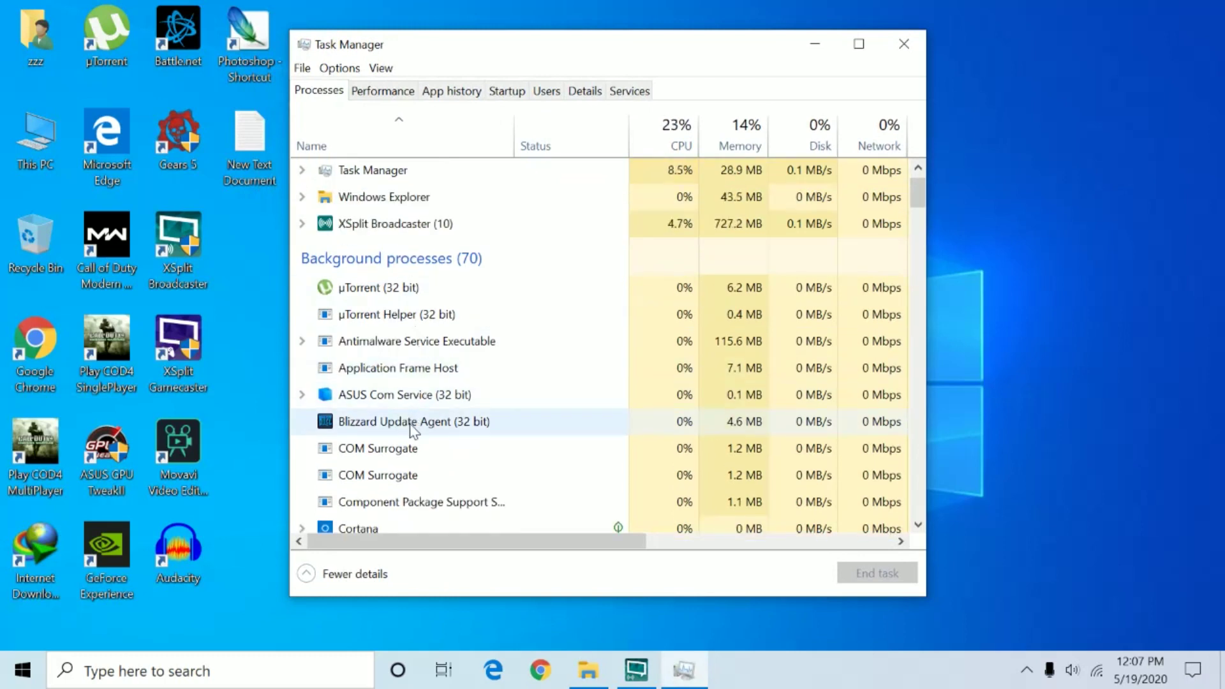
left_click(416, 426)
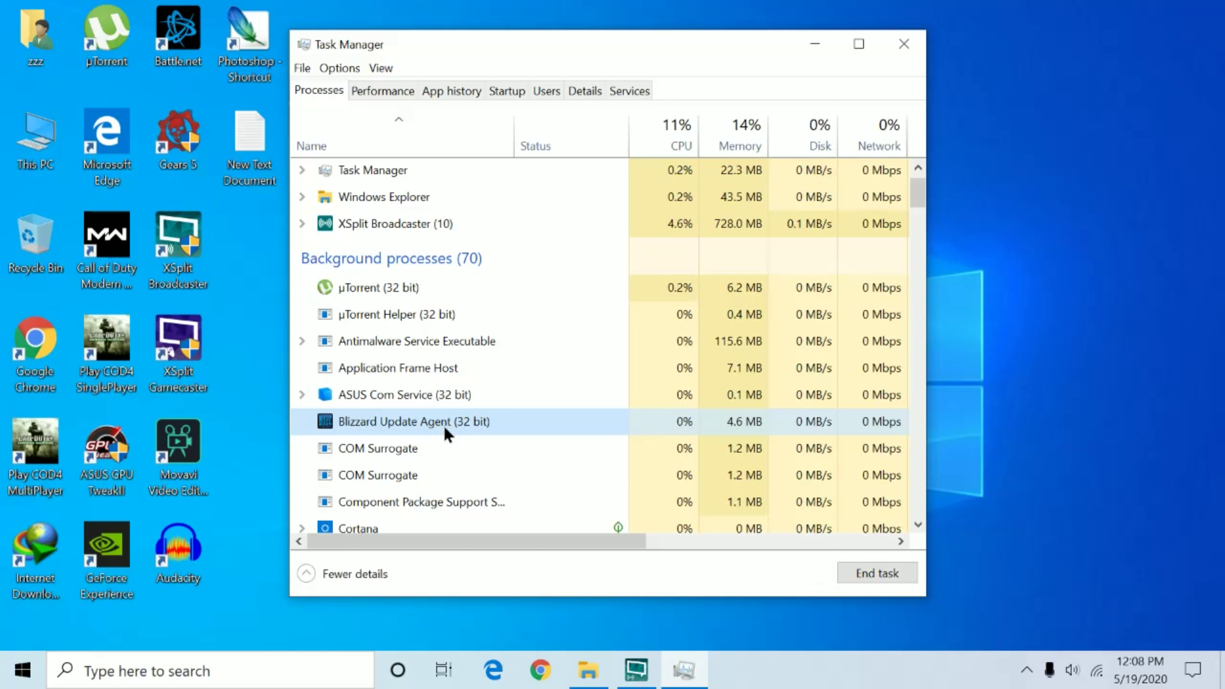
right_click(445, 428)
left_click(492, 438)
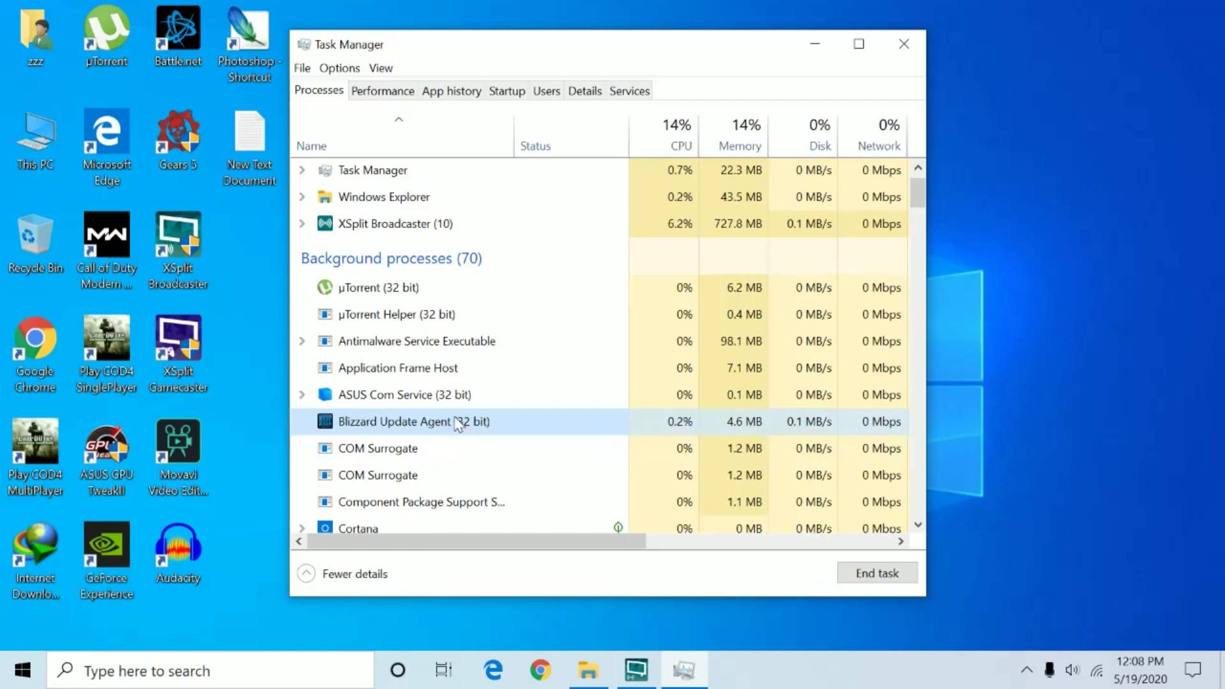
Look through the remaining processes, then close Task Manager
scroll(402, 320, "up", 1)
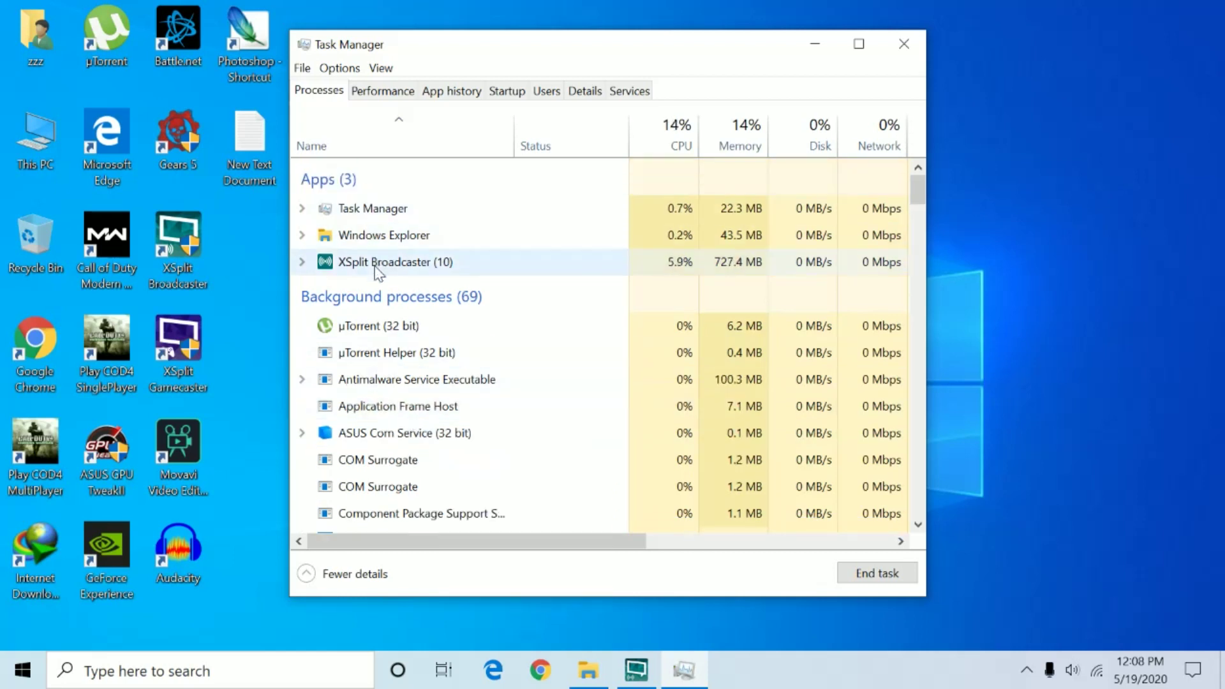
scroll(396, 375, "down", 3)
scroll(391, 402, "down", 4)
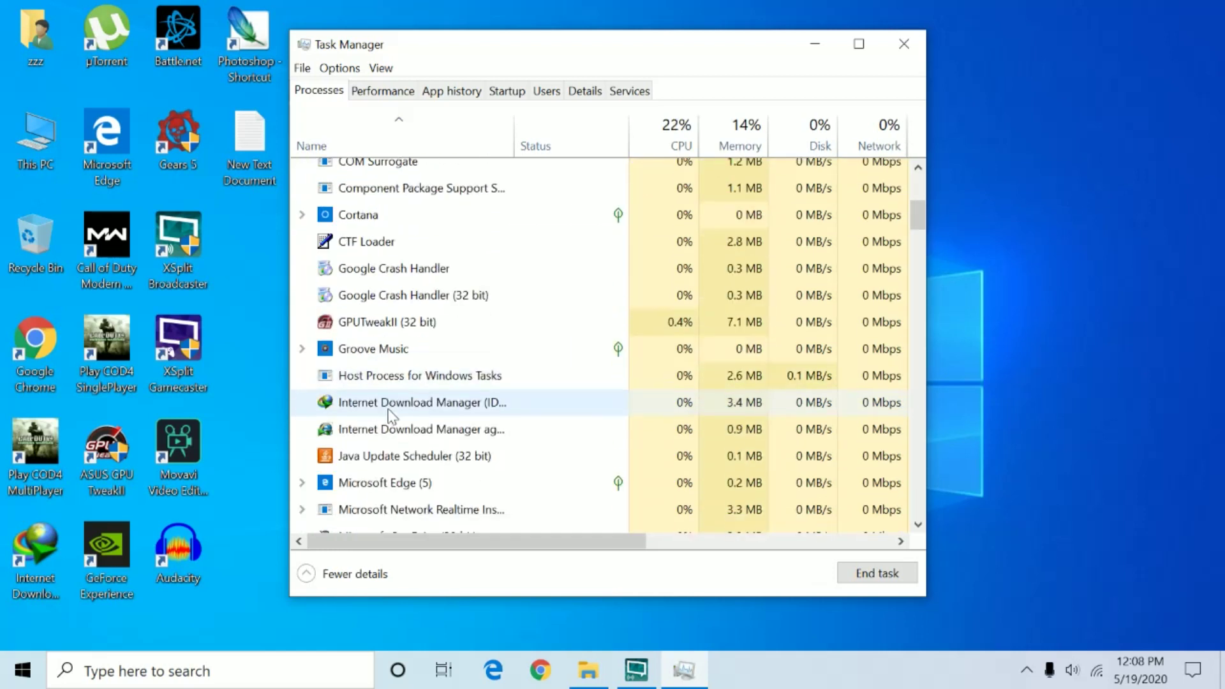
scroll(400, 409, "down", 5)
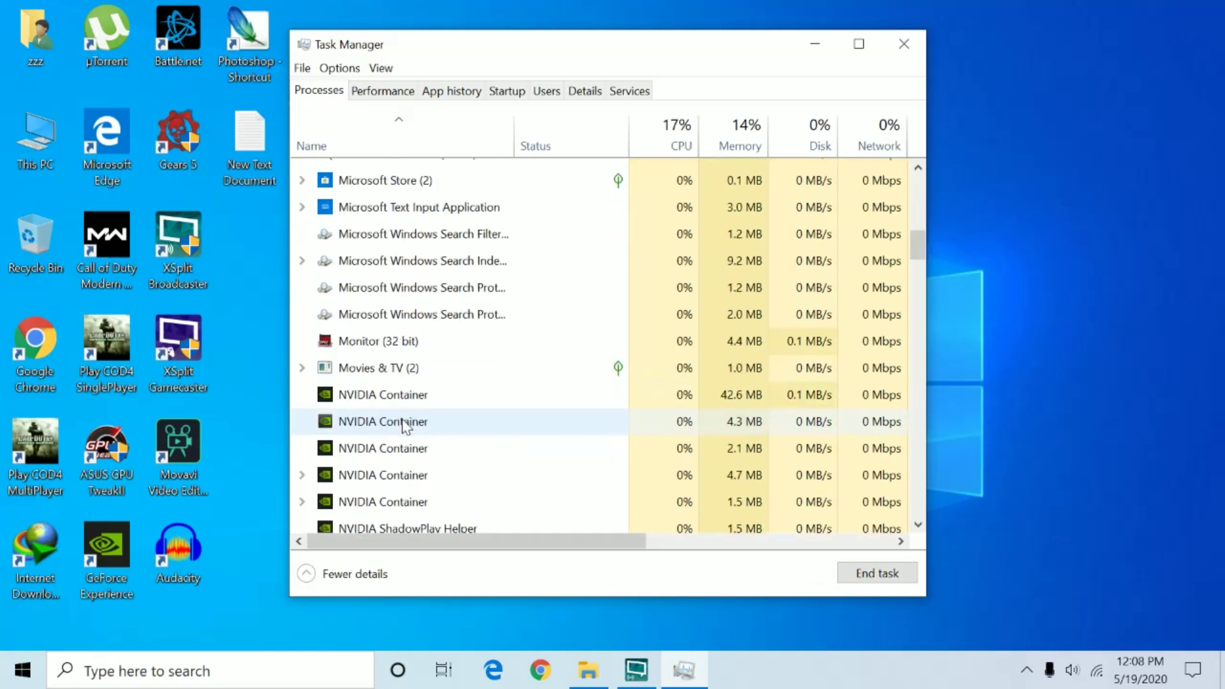
scroll(405, 442, "down", 5)
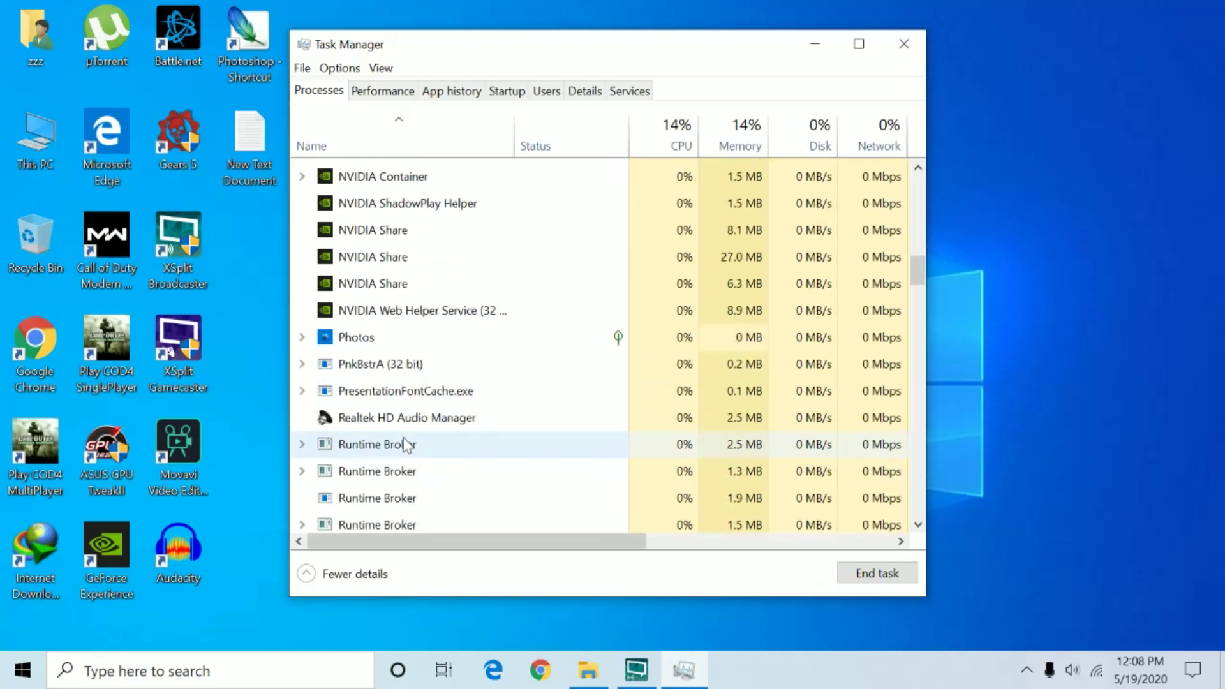
scroll(403, 440, "down", 8)
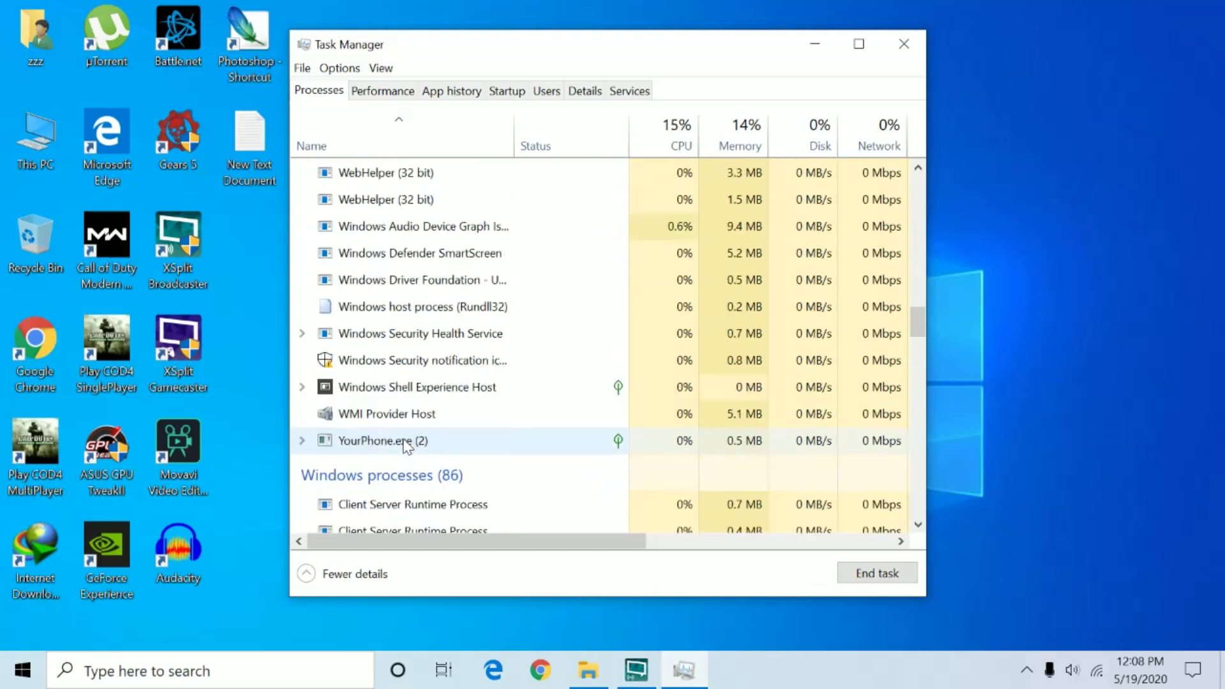
scroll(418, 464, "up", 4)
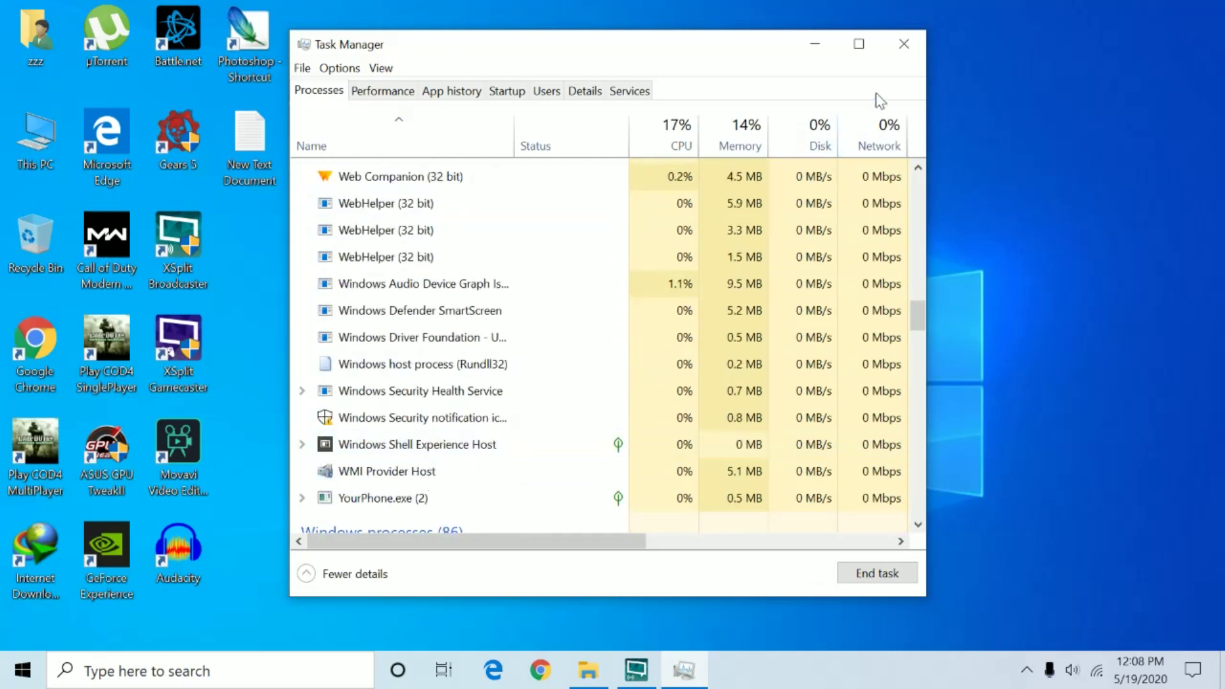
scroll(418, 463, "down", 3)
scroll(421, 463, "up", 1)
scroll(421, 464, "up", 2)
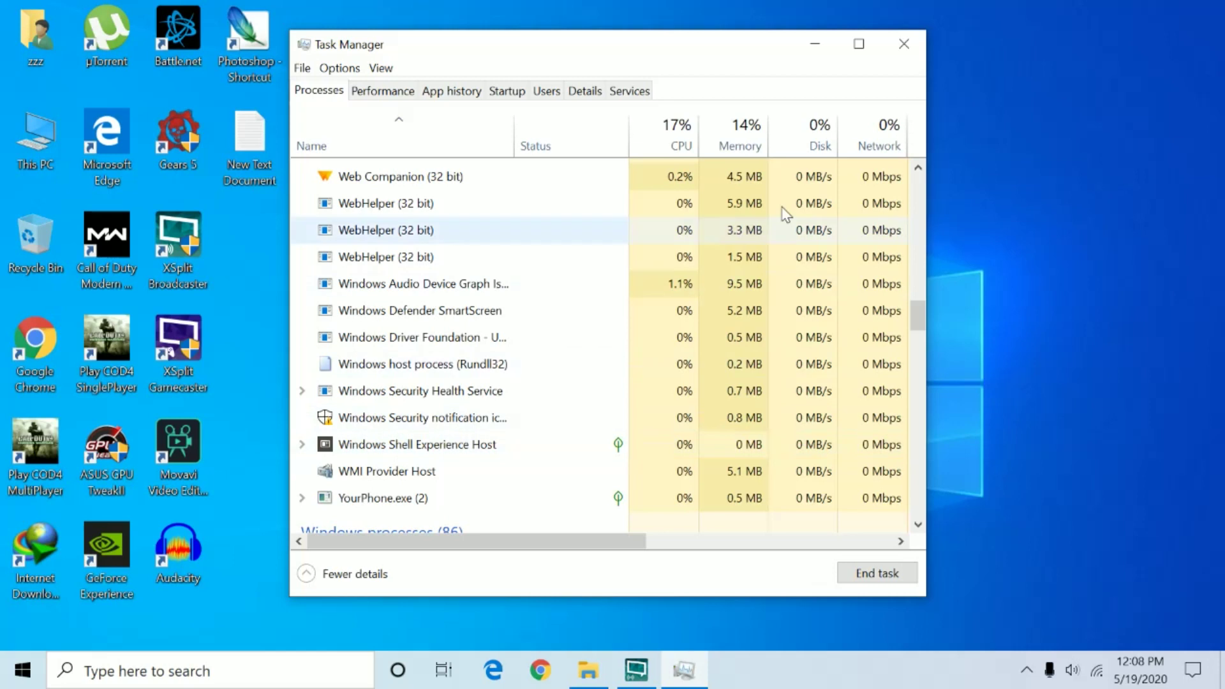
left_click(910, 48)
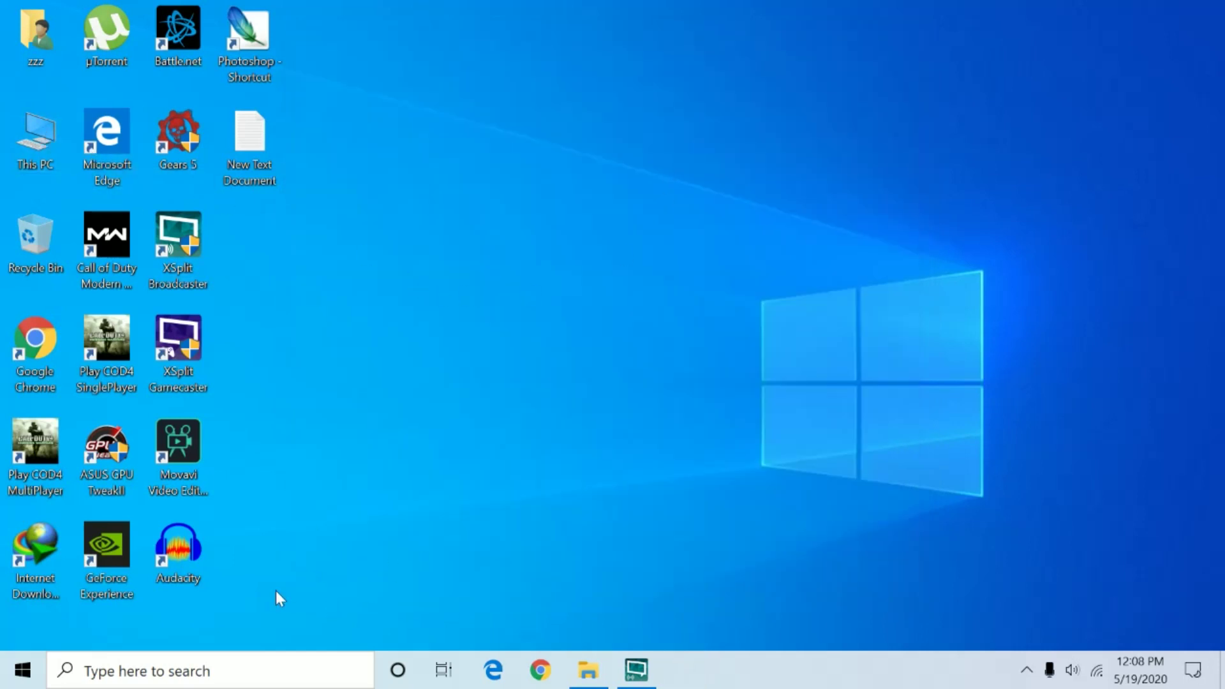
Open the %programdata% folder through the Run dialog and maximise File Explorer
left_click(195, 667)
type("run")
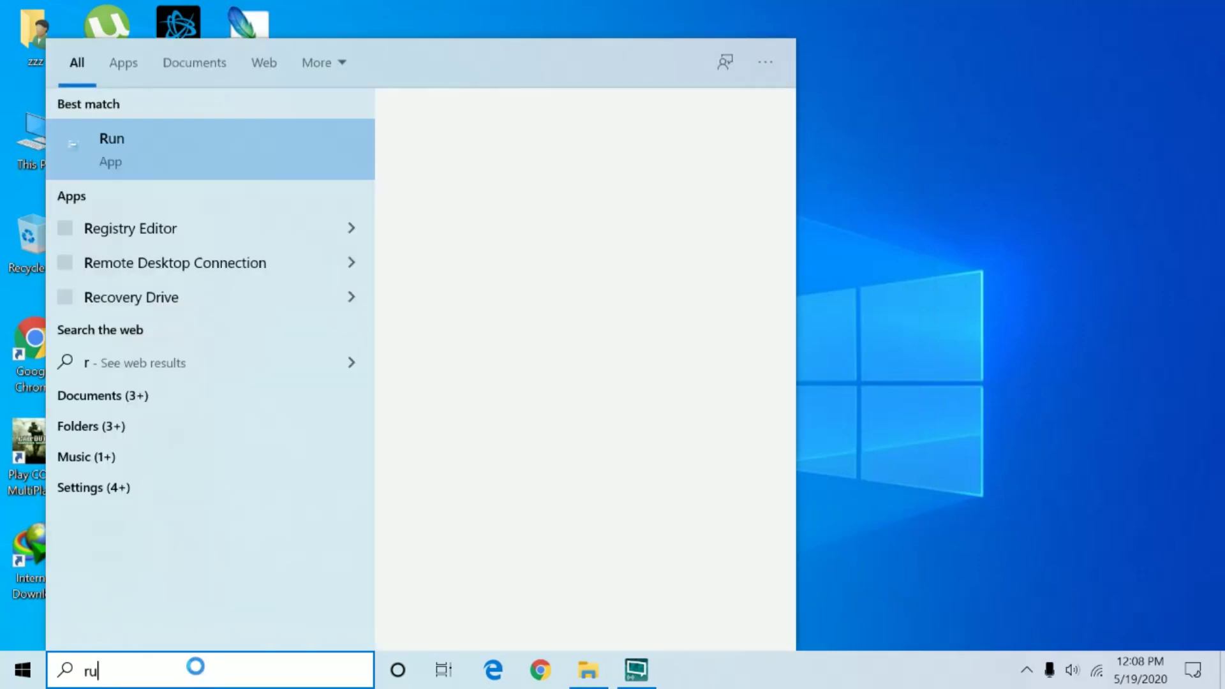
key("Return")
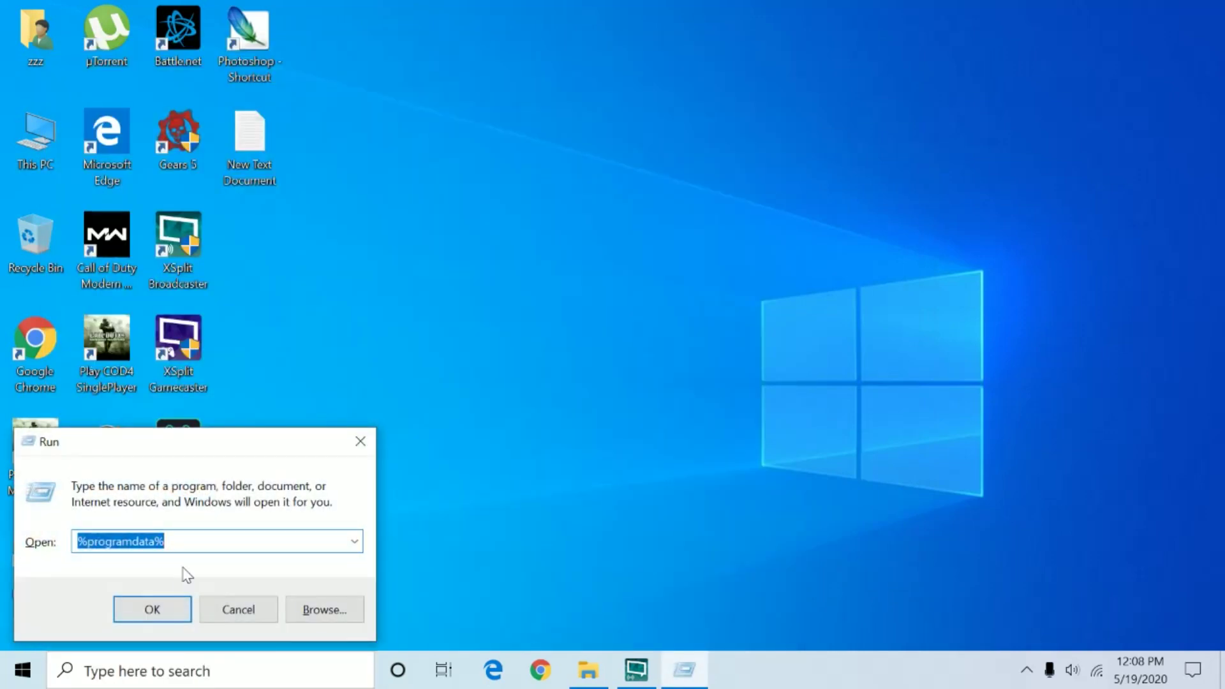
left_click(165, 541)
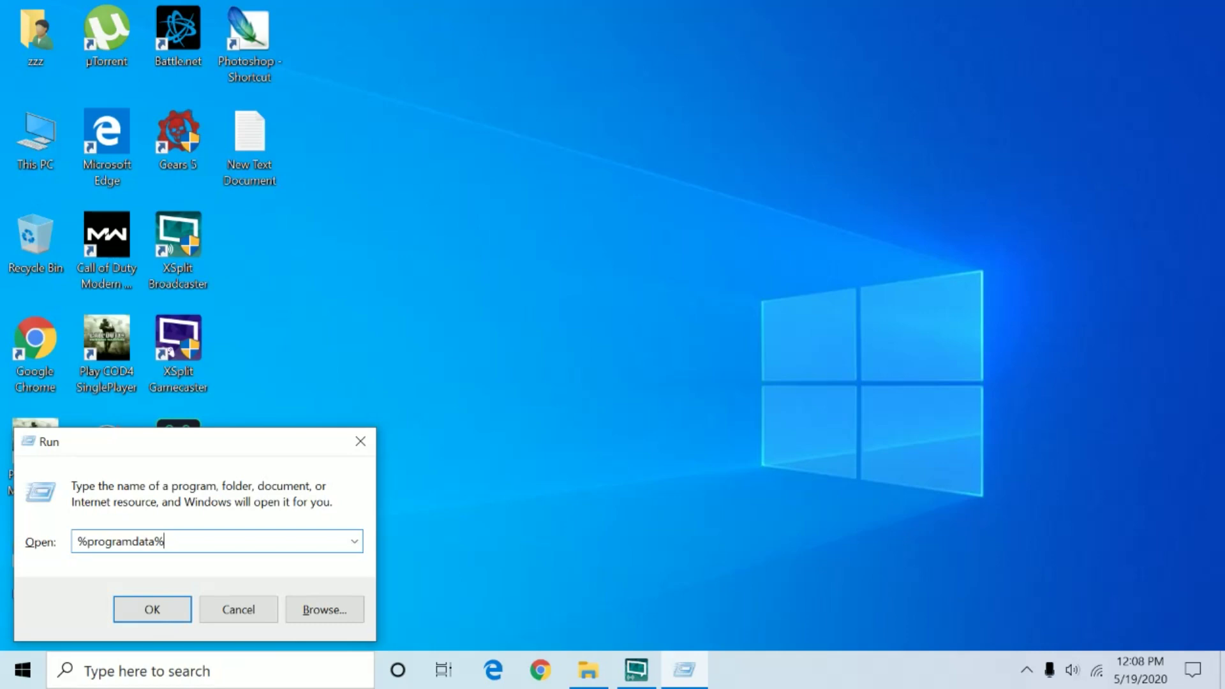
left_click(166, 611)
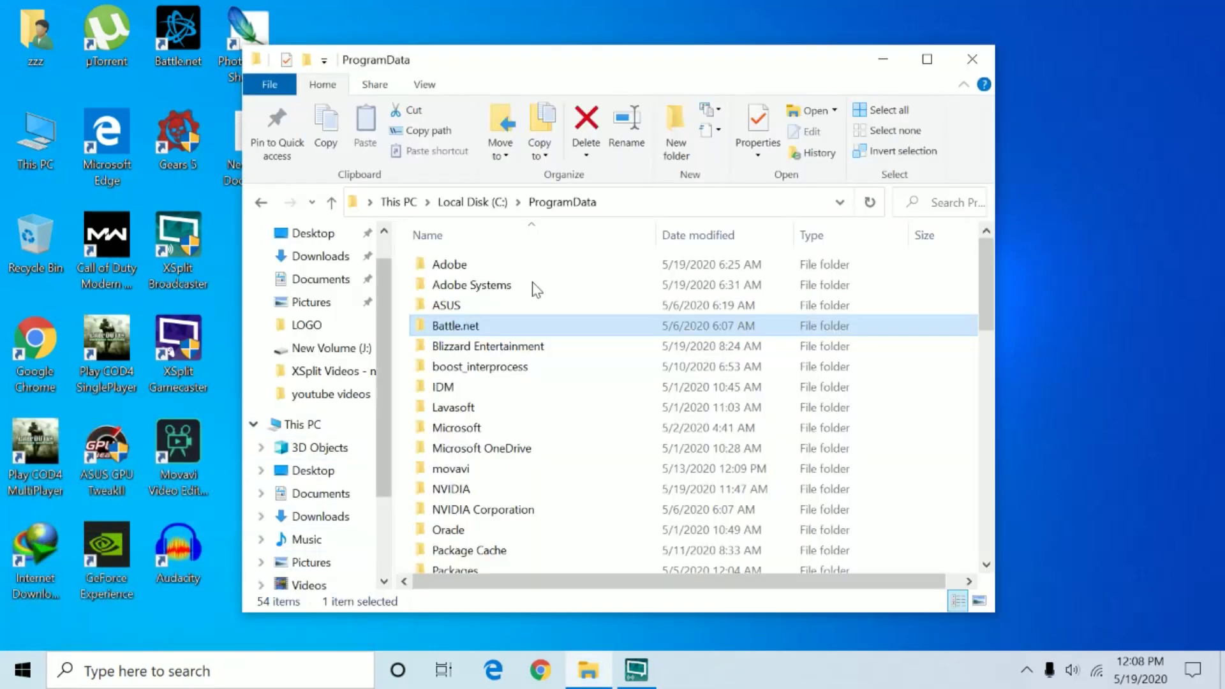
left_click(926, 58)
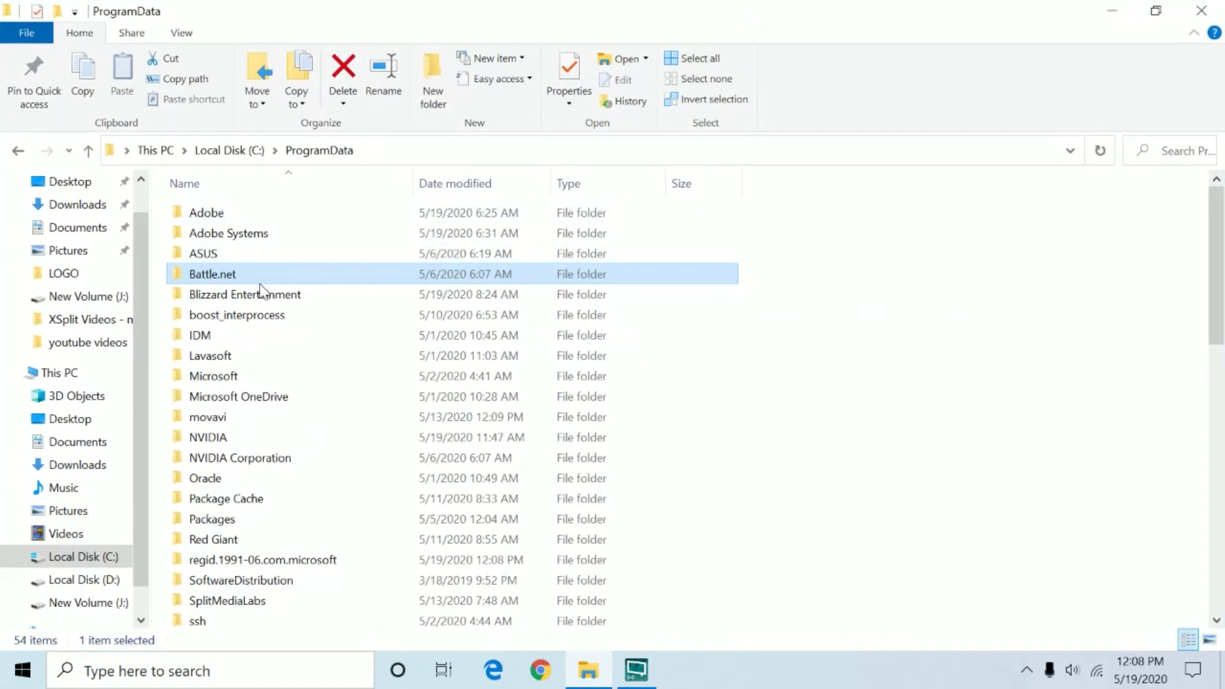
Delete all seven files in Blizzard Entertainment\Battle.net\Cache and close Explorer
left_click(261, 293)
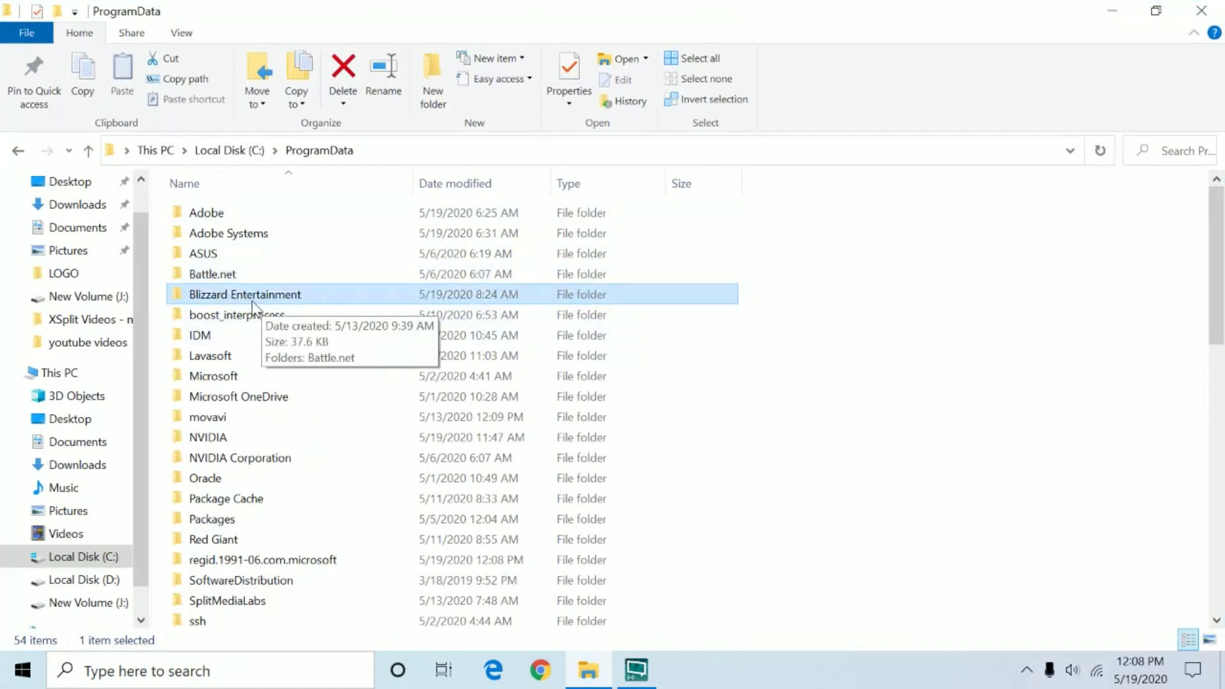
double_click(254, 296)
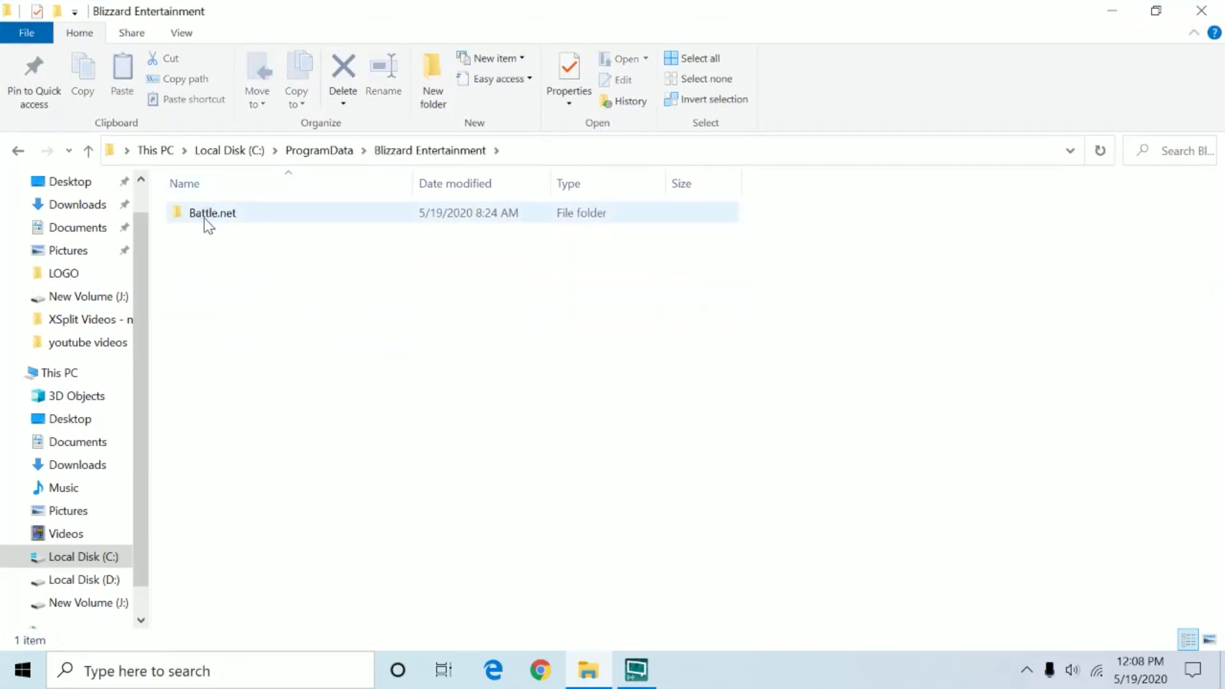
double_click(231, 218)
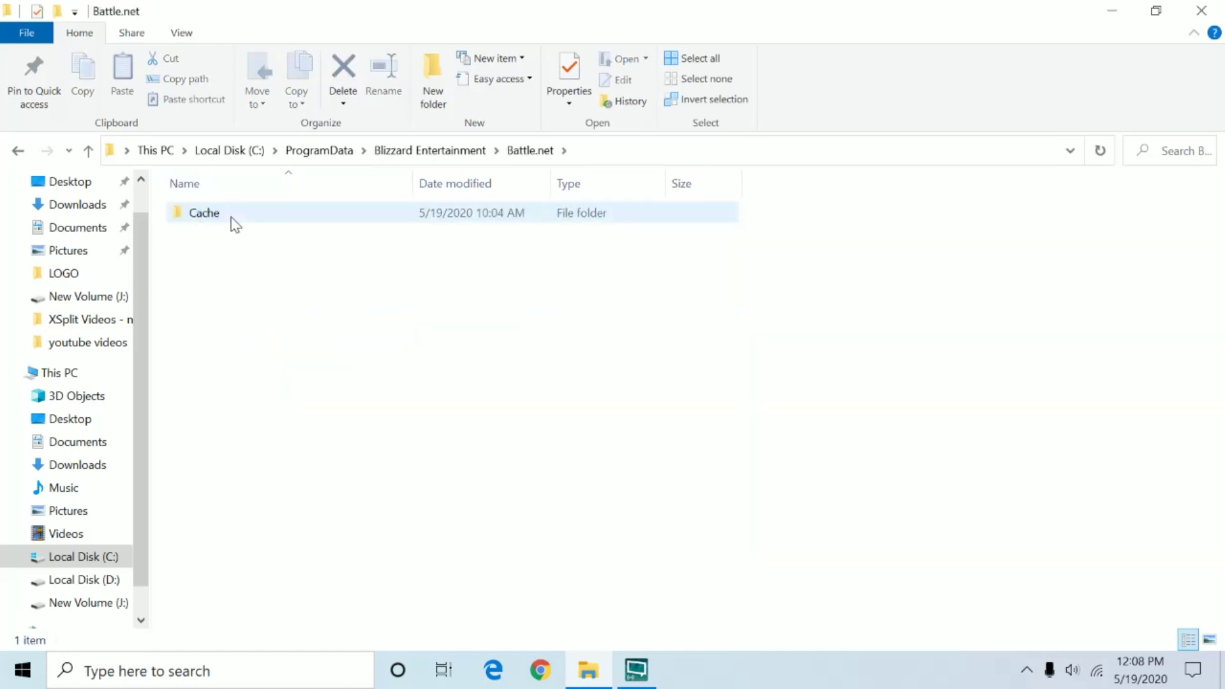
double_click(217, 216)
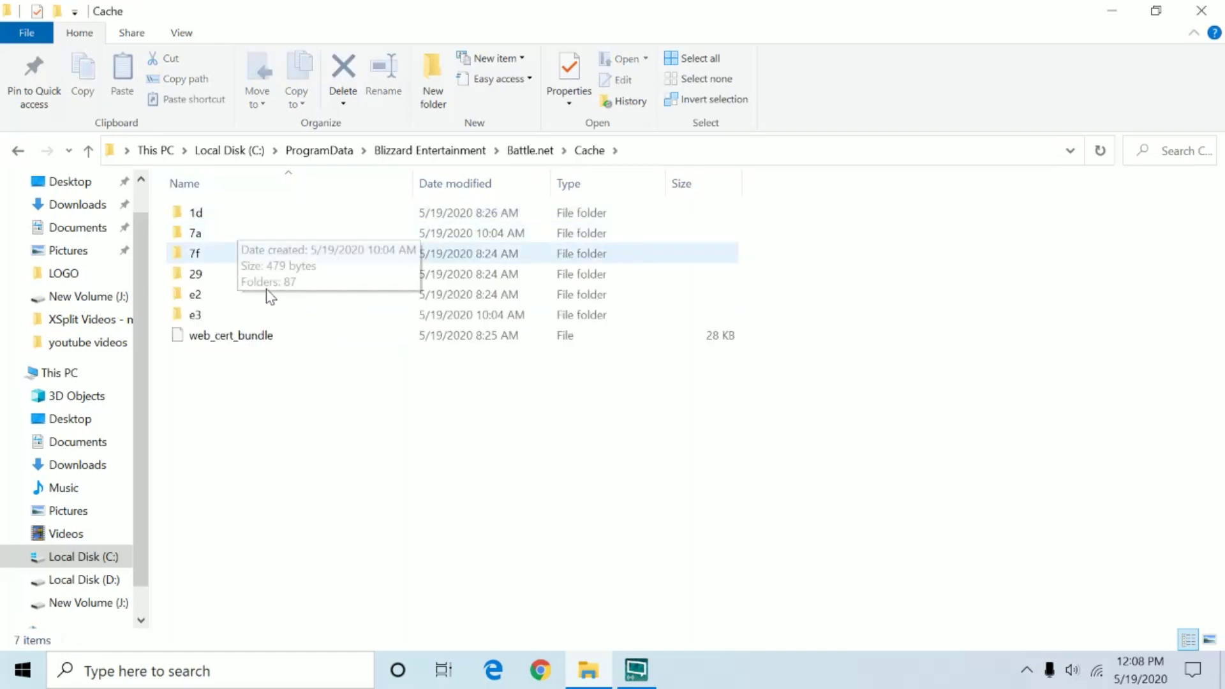
left_click_drag(299, 478, 222, 203)
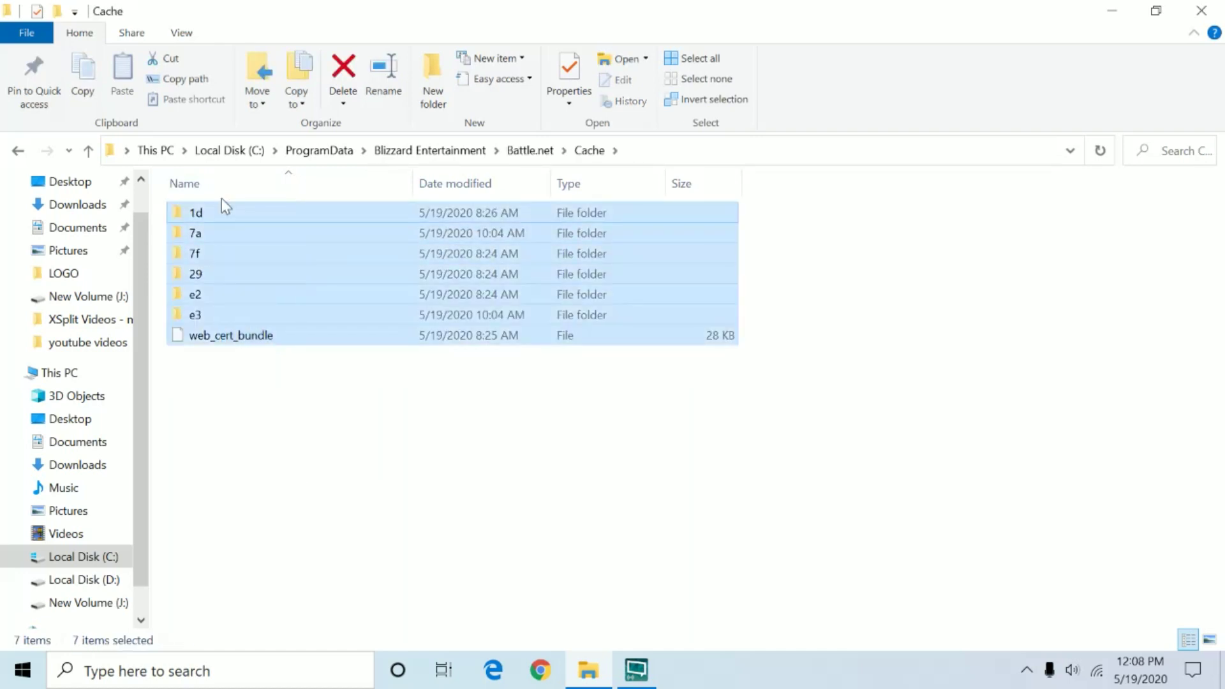
right_click(266, 232)
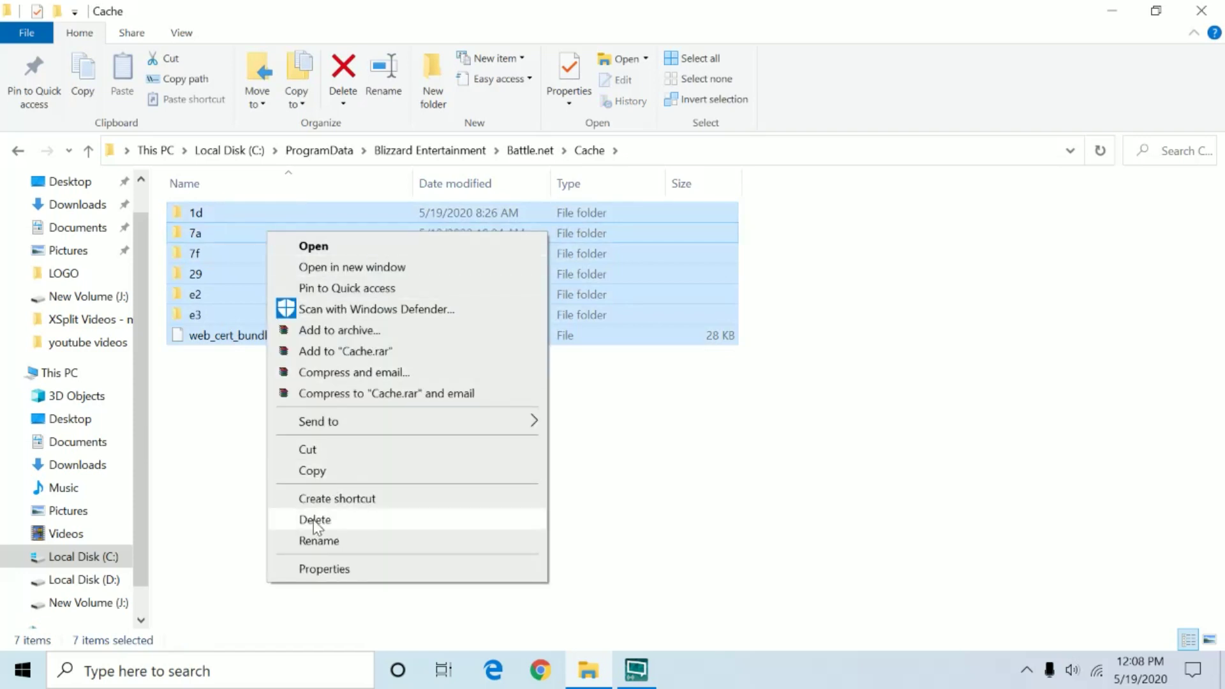
left_click(316, 519)
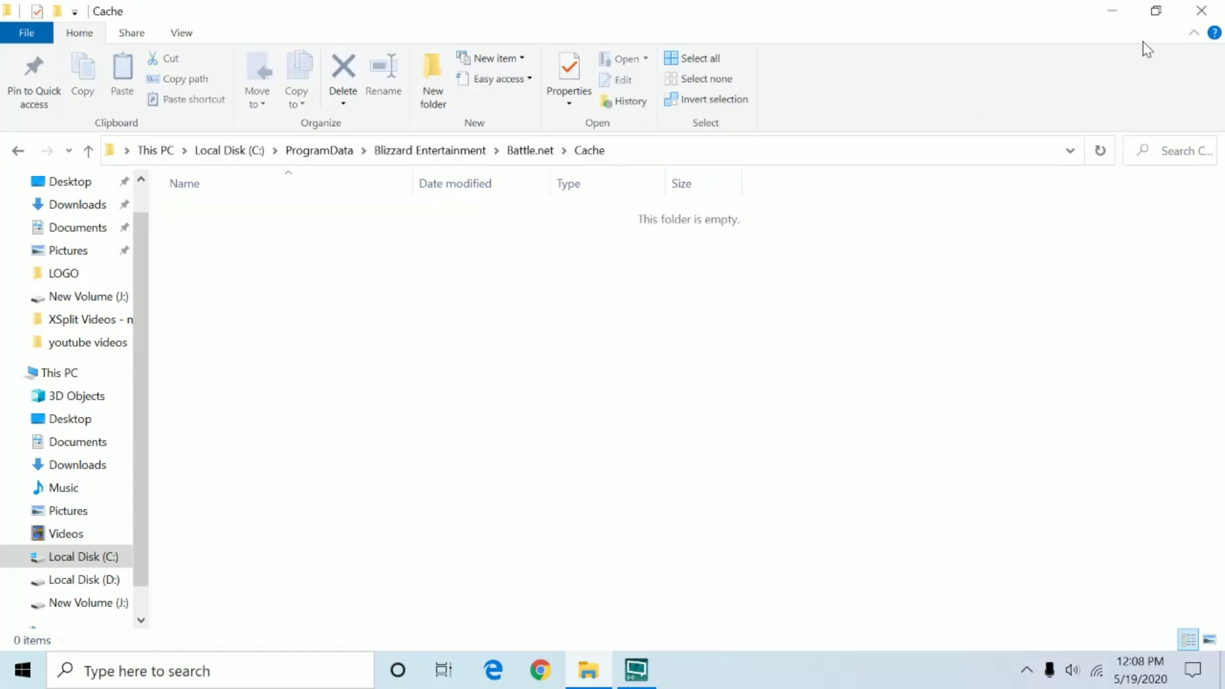
left_click(1201, 11)
Refresh the Windows desktop
right_click(38, 233)
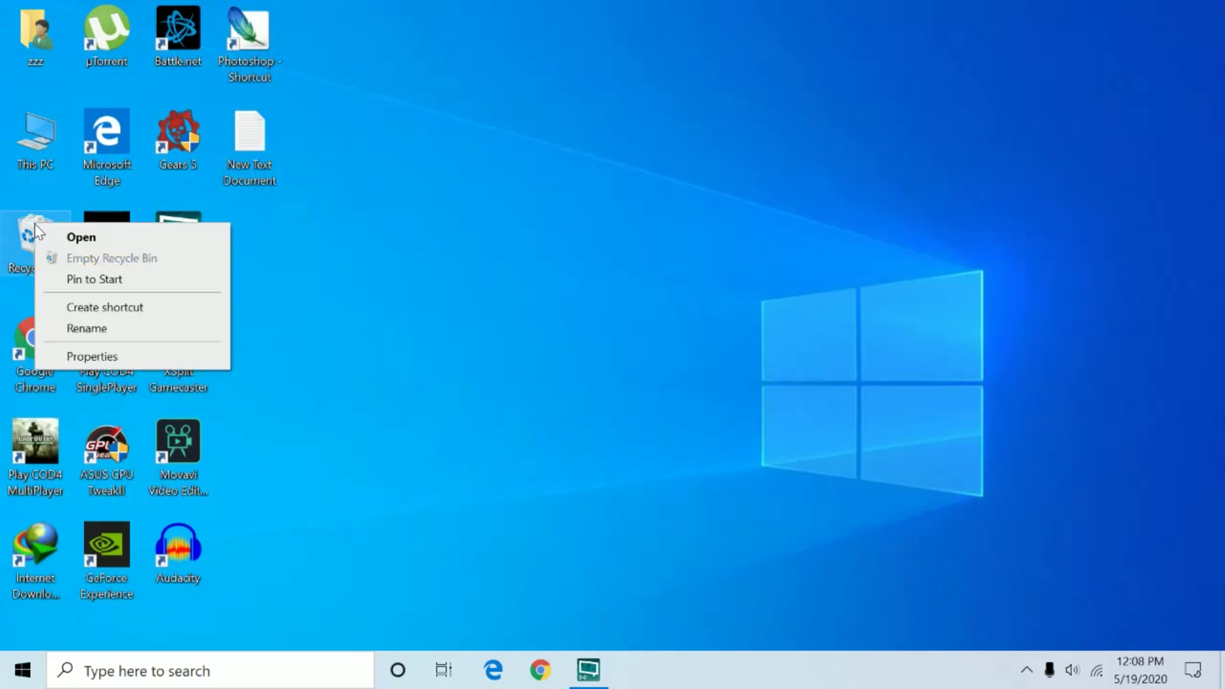
left_click(625, 317)
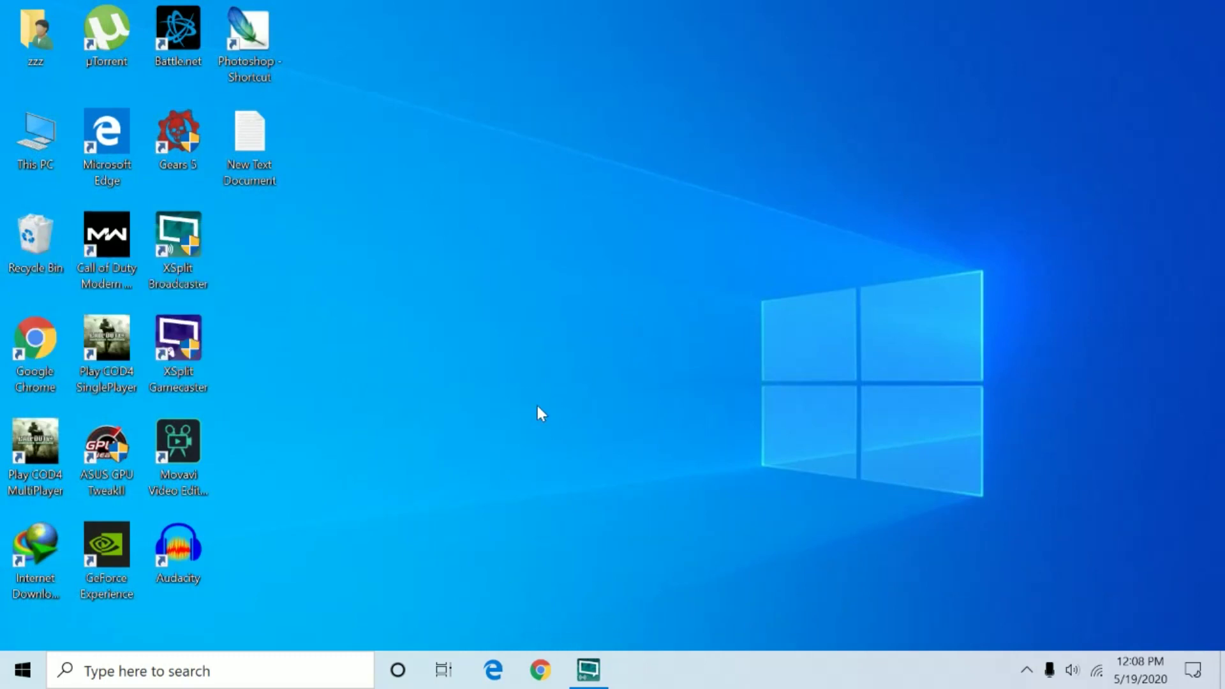
right_click(471, 288)
left_click(507, 343)
Launch Battle.net from its desktop shortcut
right_click(178, 24)
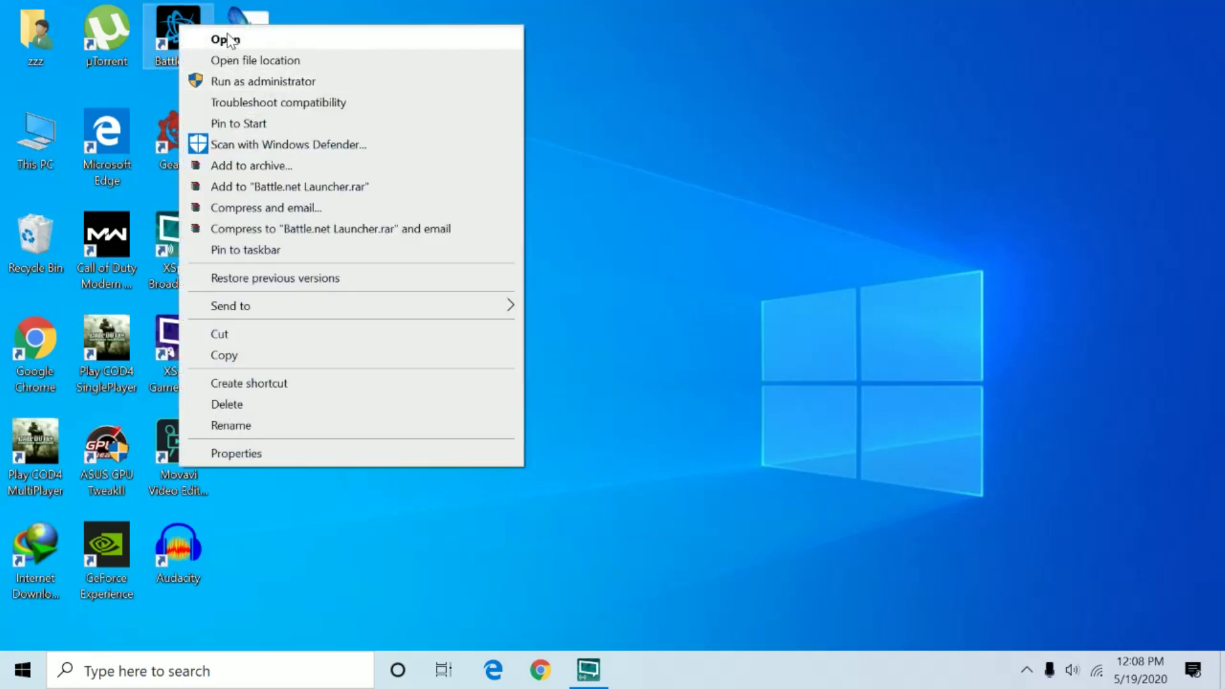
left_click(224, 39)
double_click(199, 32)
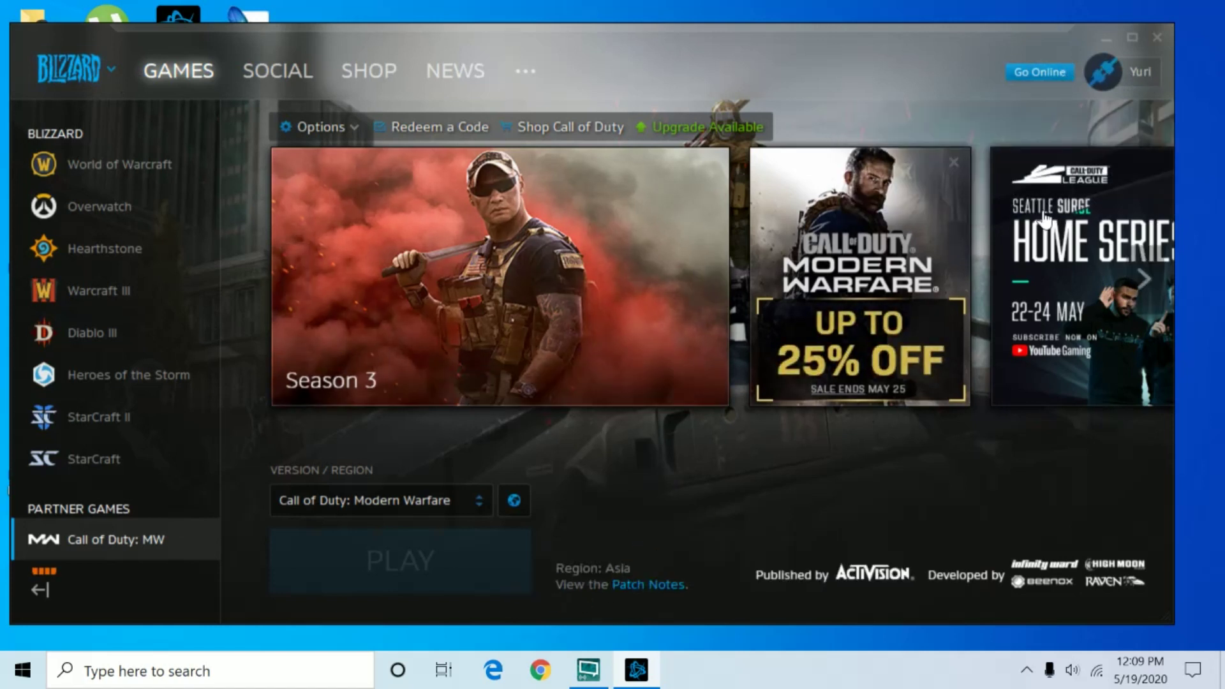
Switch Battle.net to online mode and log out of the account
left_click(1058, 73)
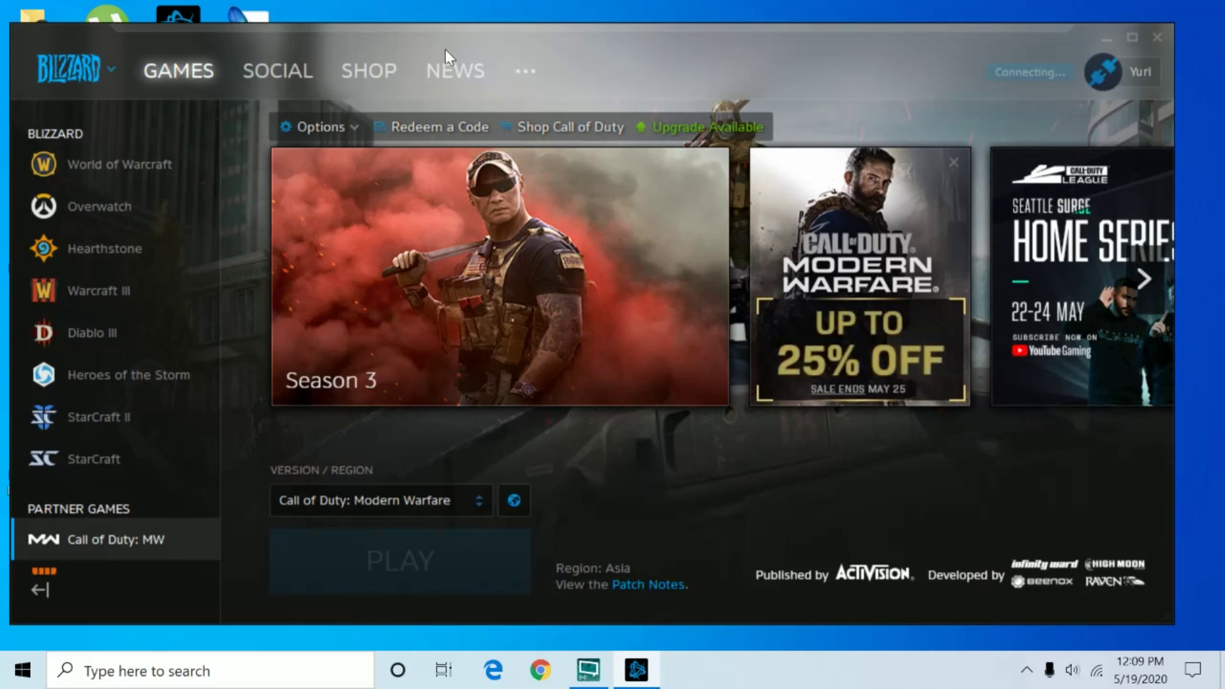
left_click(76, 67)
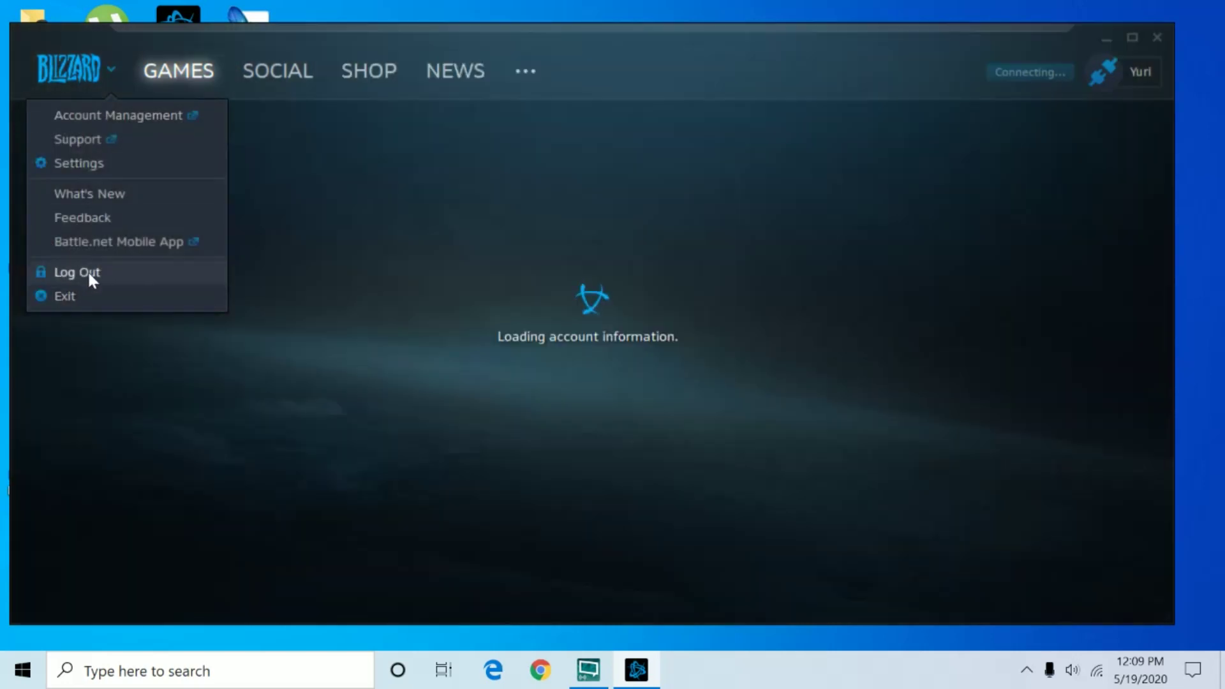
left_click(89, 273)
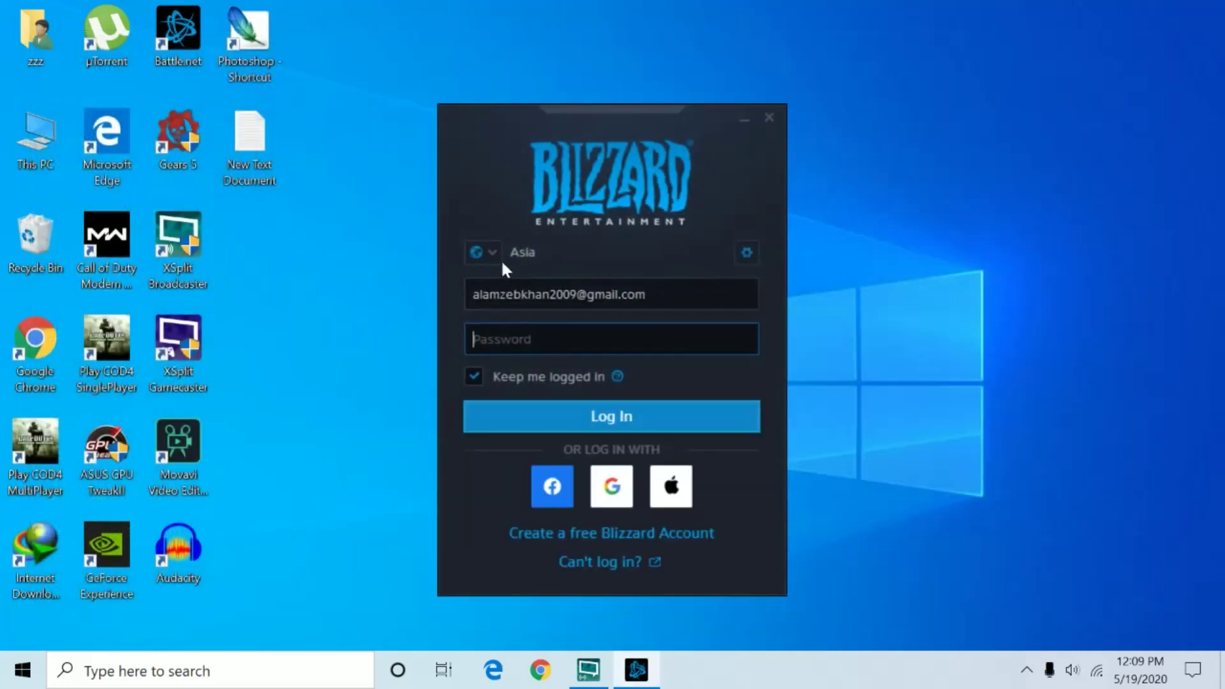
Sign back in with the Asia login region, then minimise Battle.net to the desktop
left_click(483, 252)
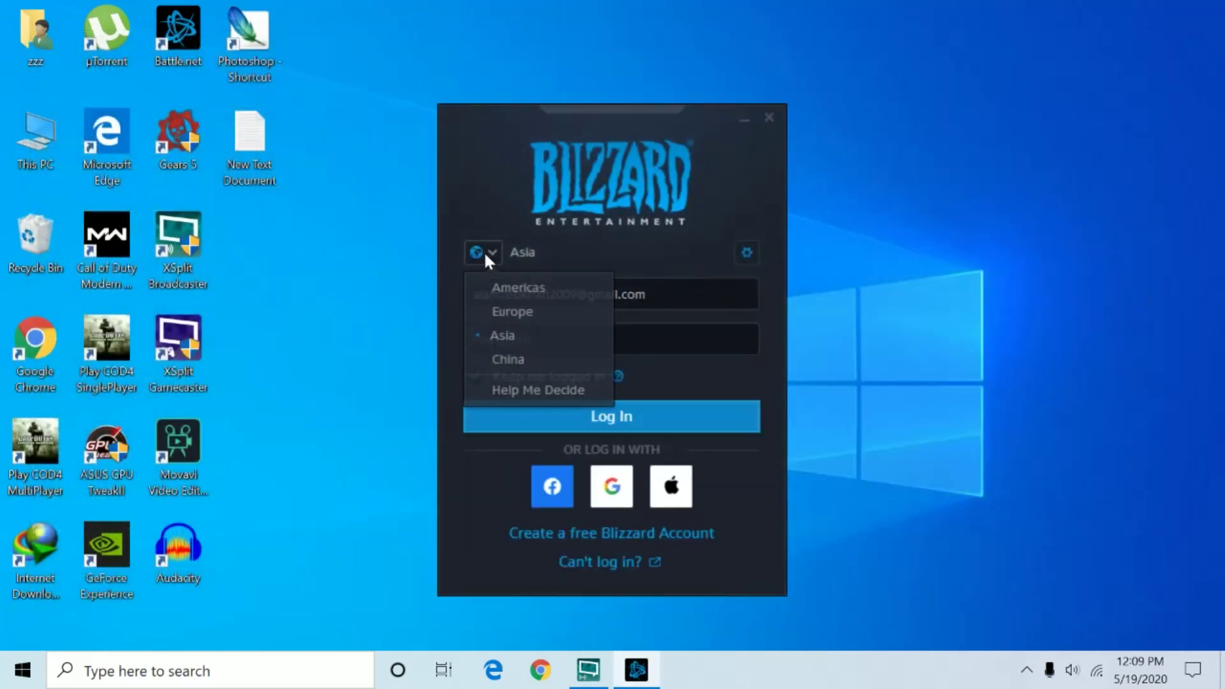
left_click(515, 336)
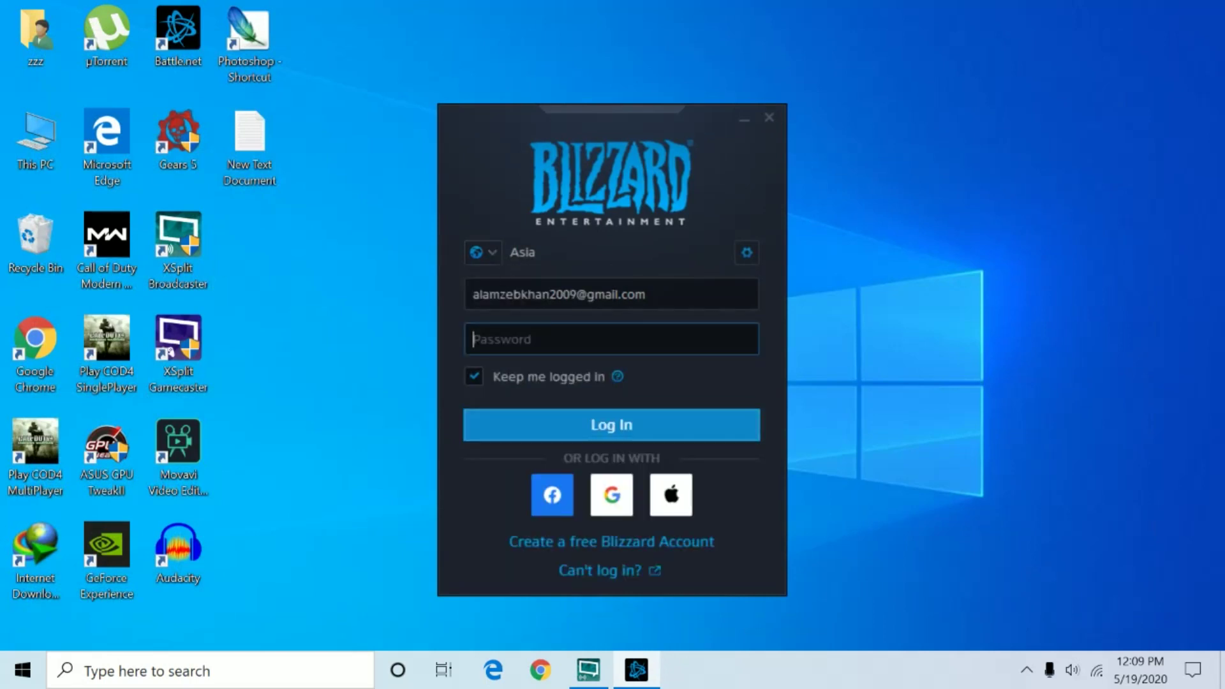
type("a")
key("Return")
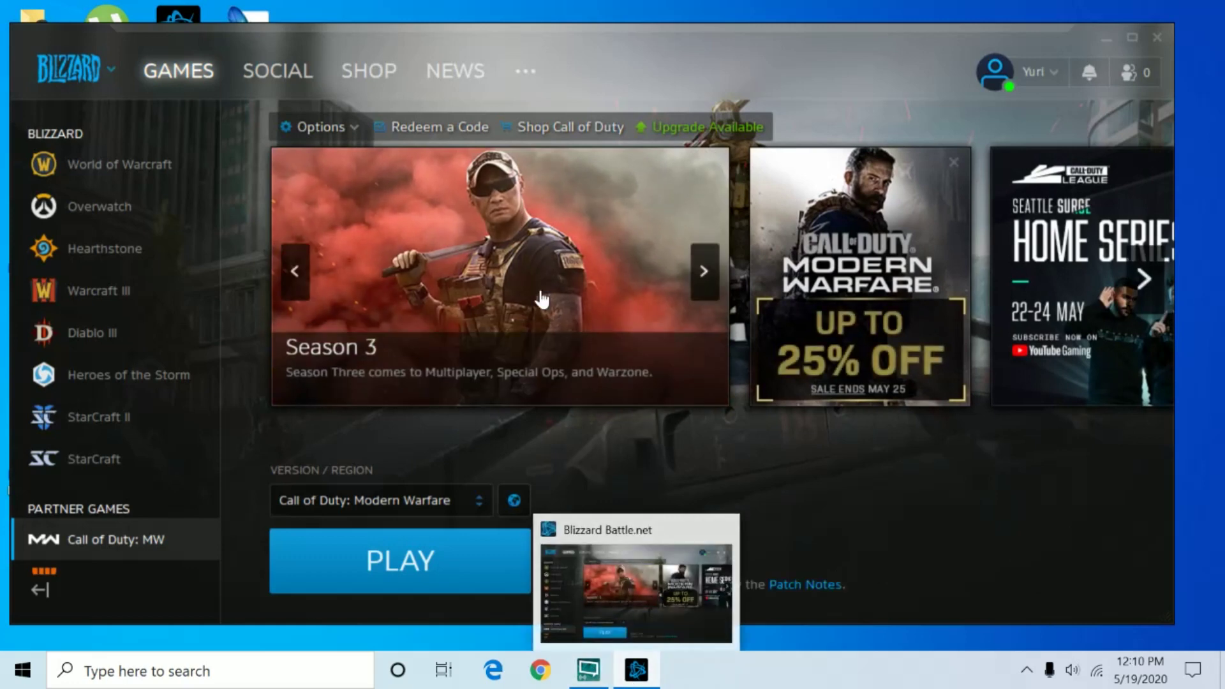
key("super+d")
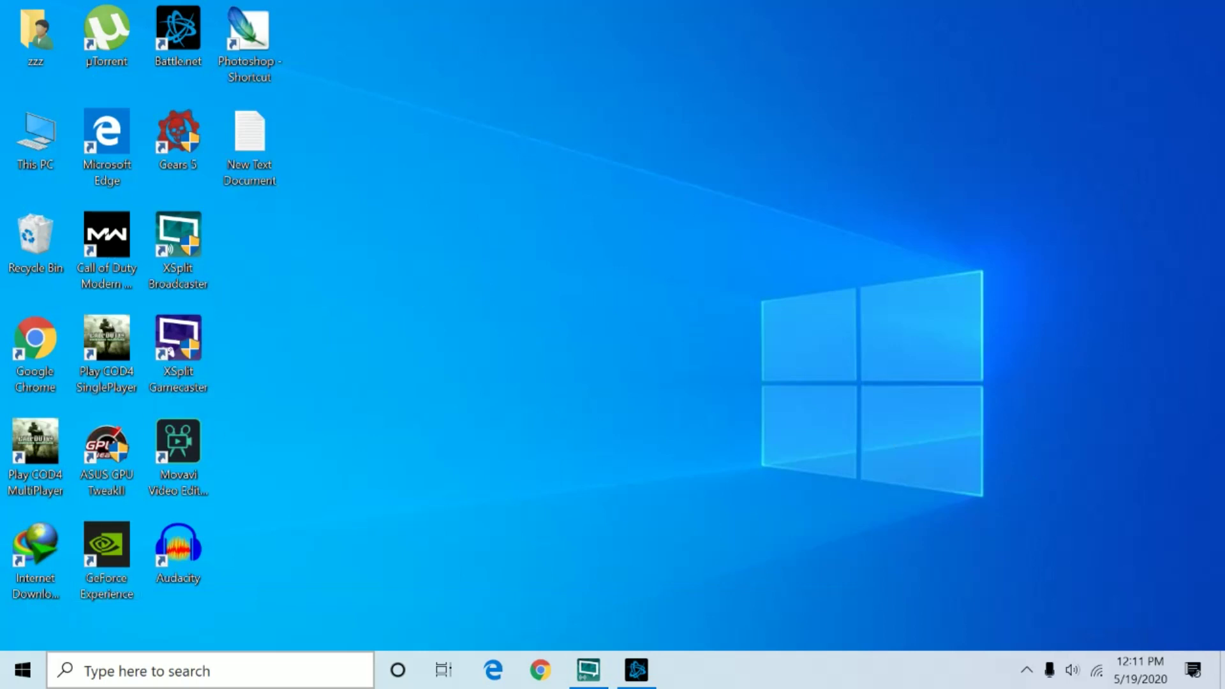
left_click(146, 670)
Search for 'window' and open Windows Defender Firewall with Advanced Security
type("winod")
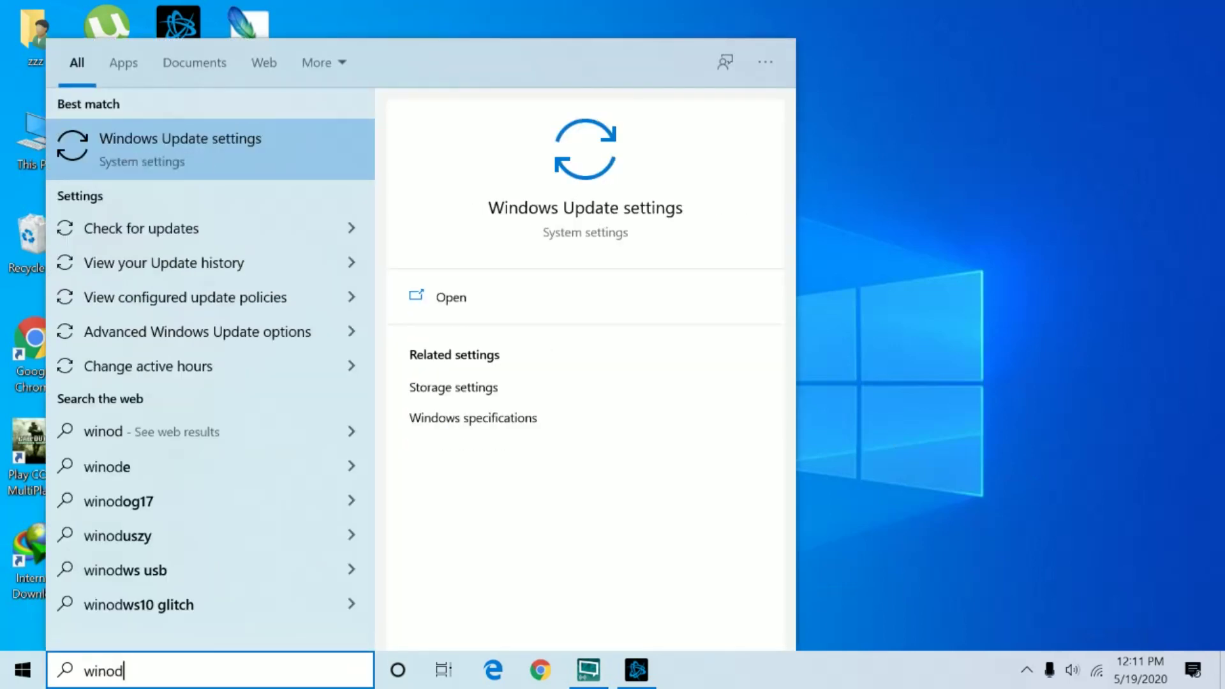
key("BackSpace")
key("BackSpace")
type("dow")
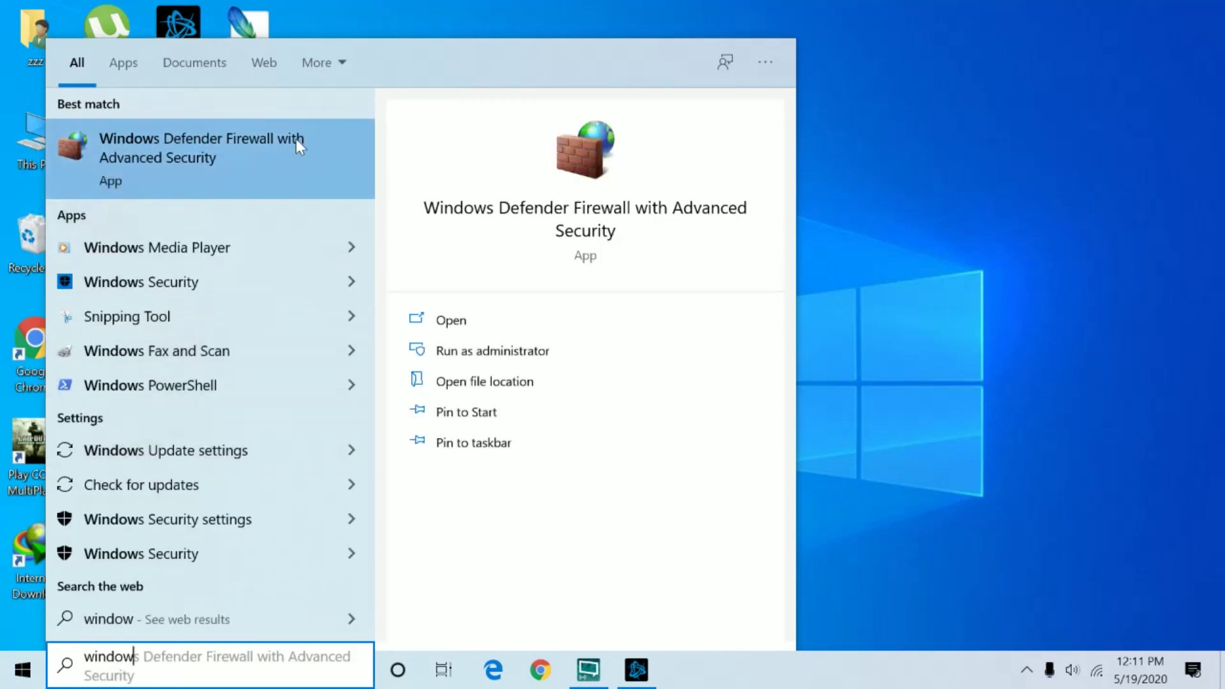
left_click(285, 154)
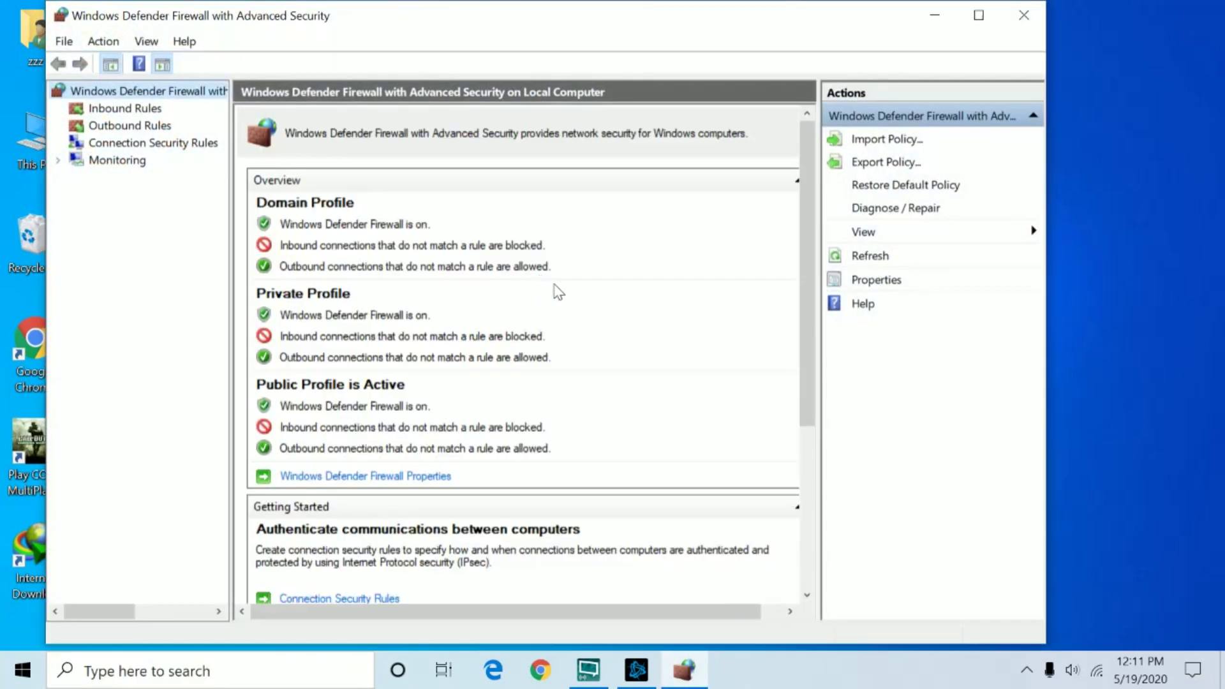
Start a new Port-type inbound rule and advance to the protocol and ports page
left_click(131, 109)
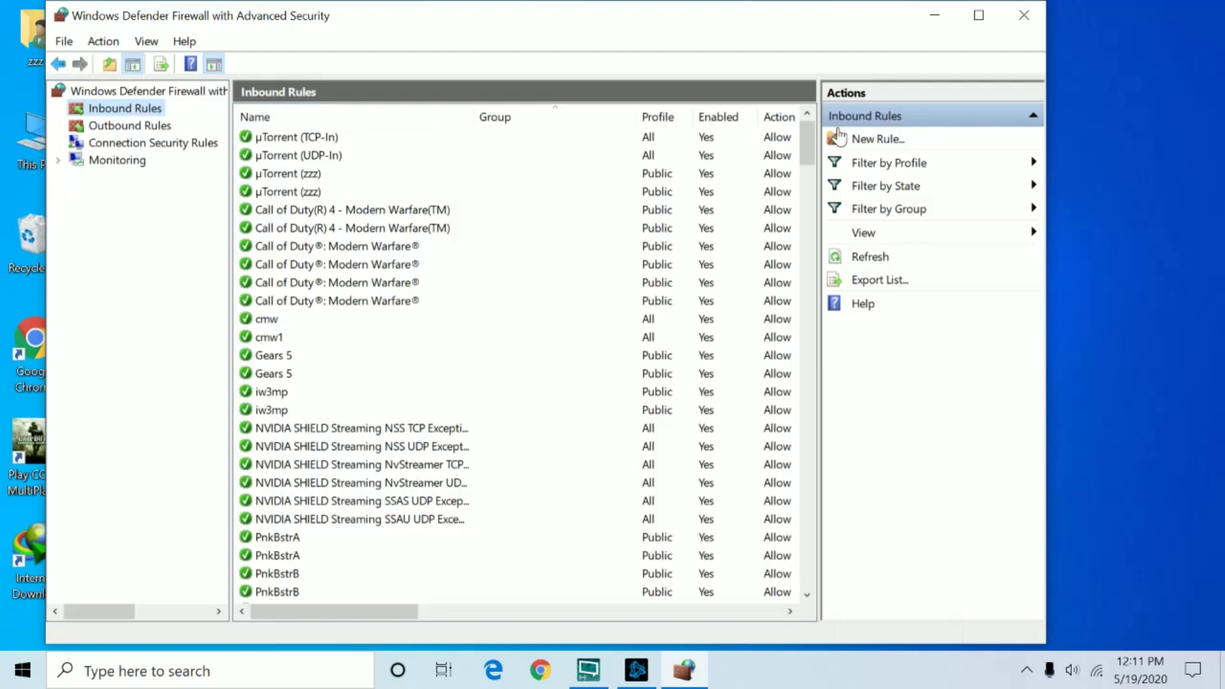
left_click(892, 140)
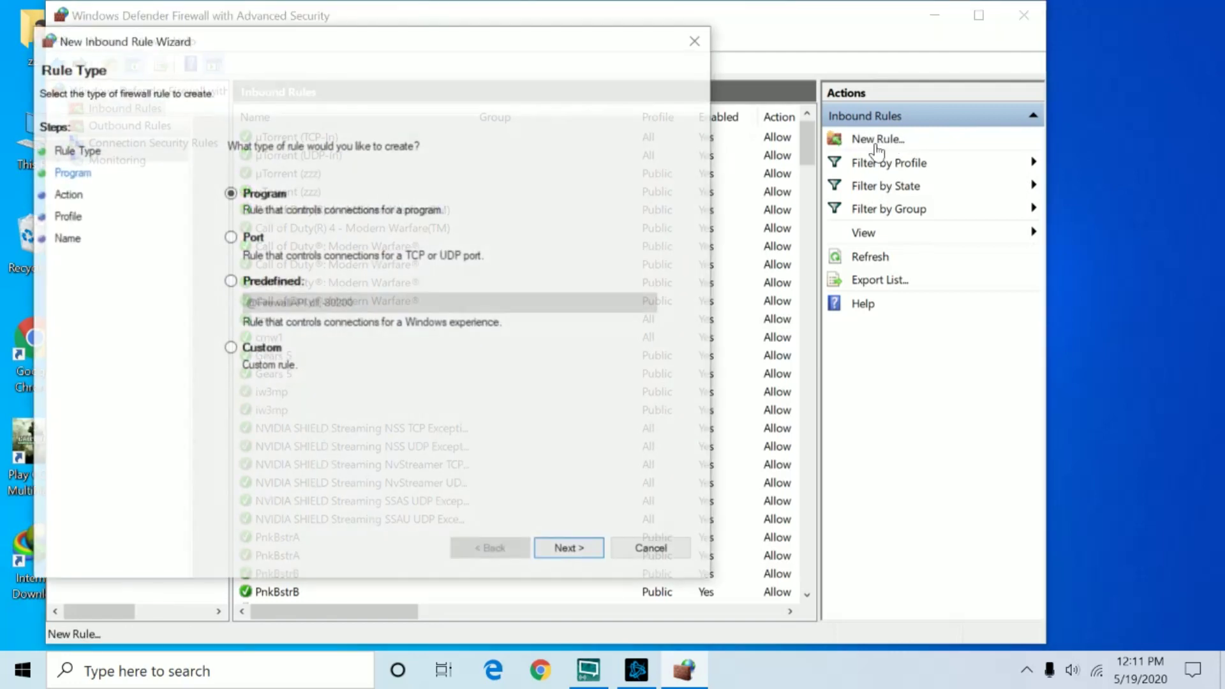
left_click(230, 239)
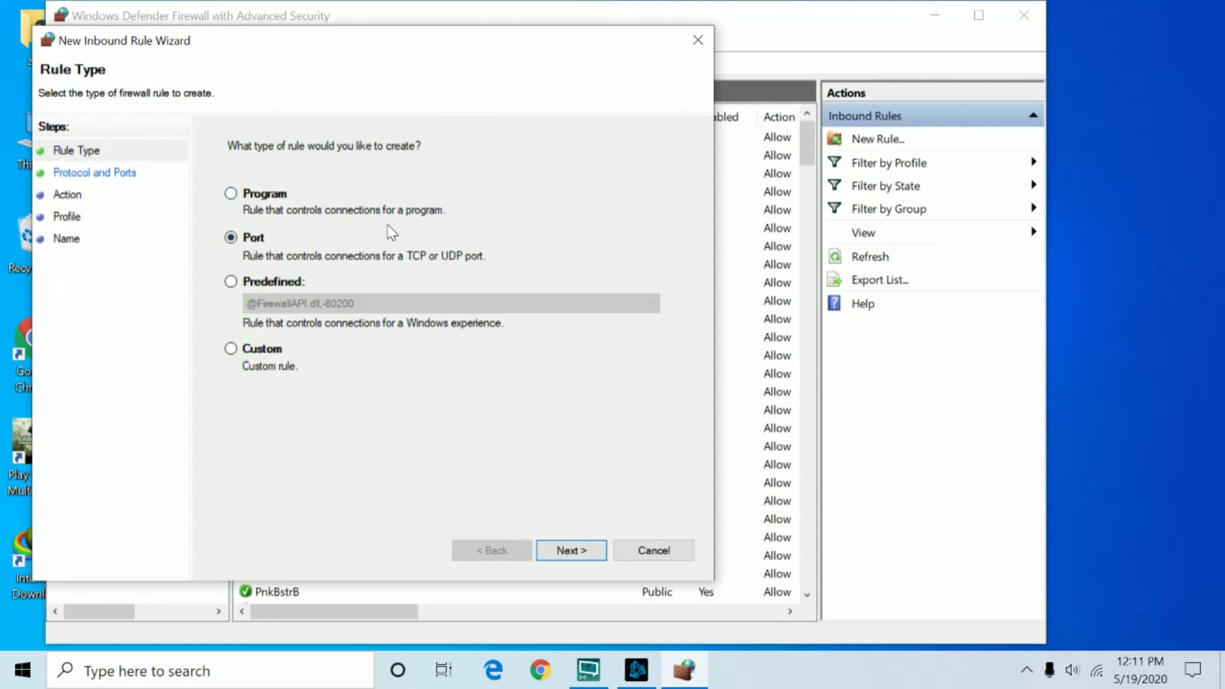
left_click(574, 549)
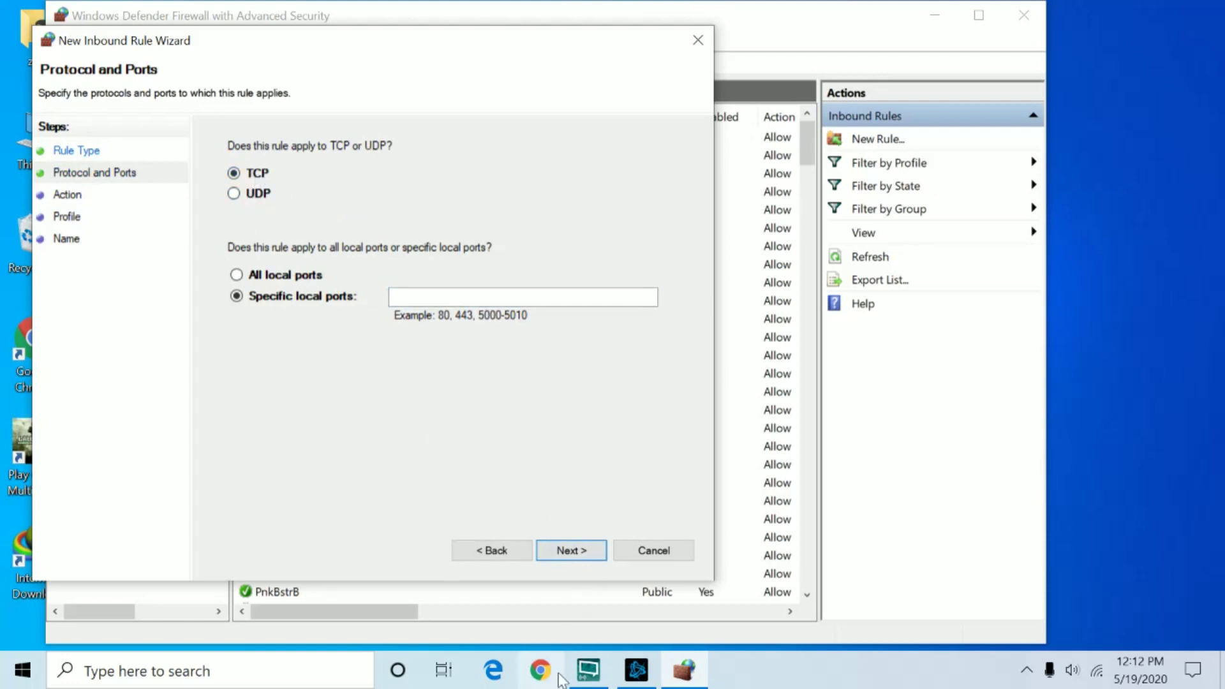
left_click(542, 669)
Load the Warzone port-forwarding page from the bookmarks and find the PC ports
left_click(1202, 80)
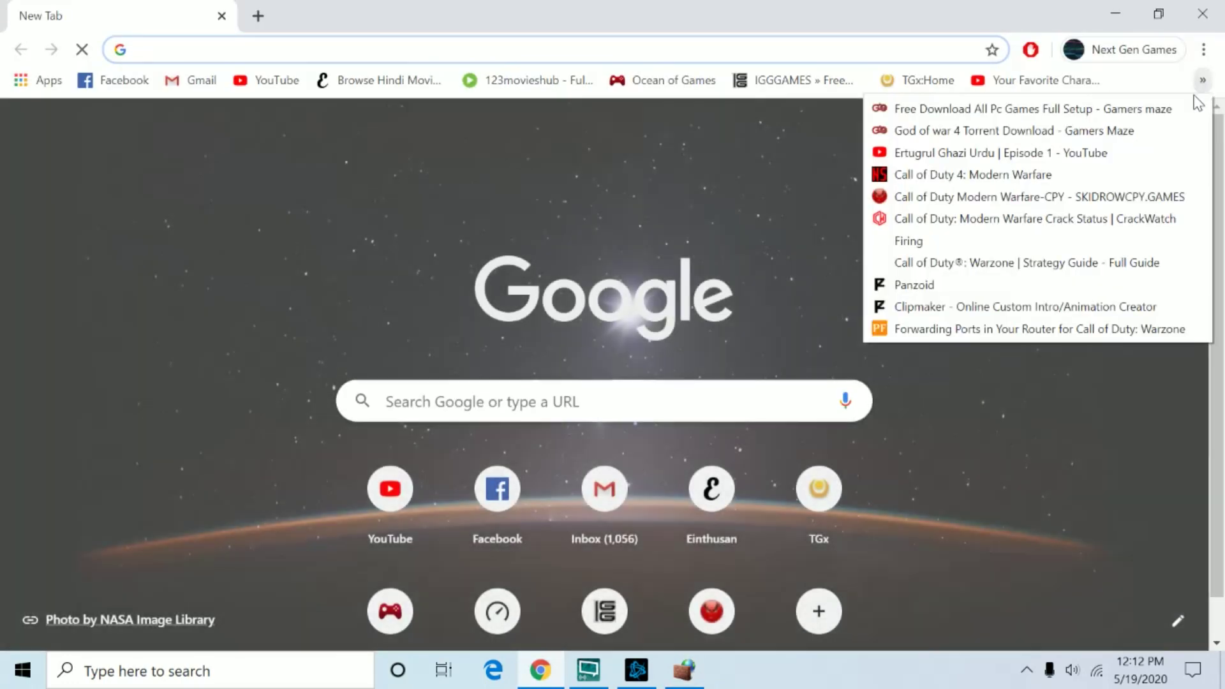
left_click(1102, 330)
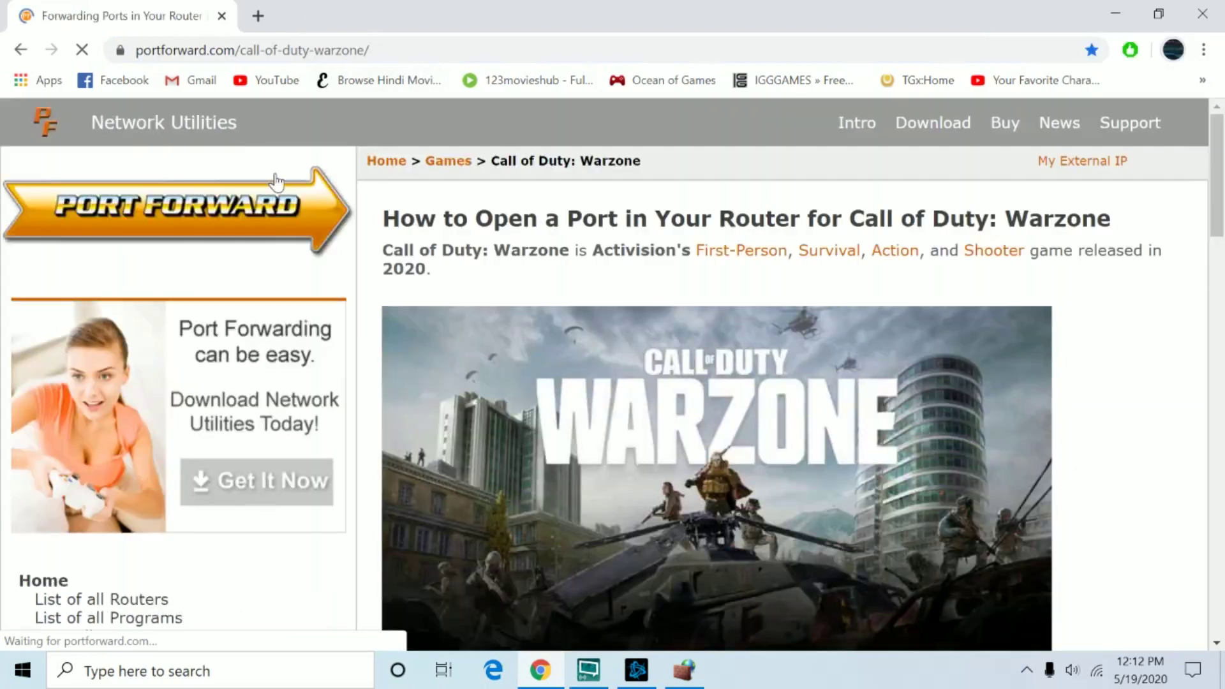
scroll(756, 304, "down", 10)
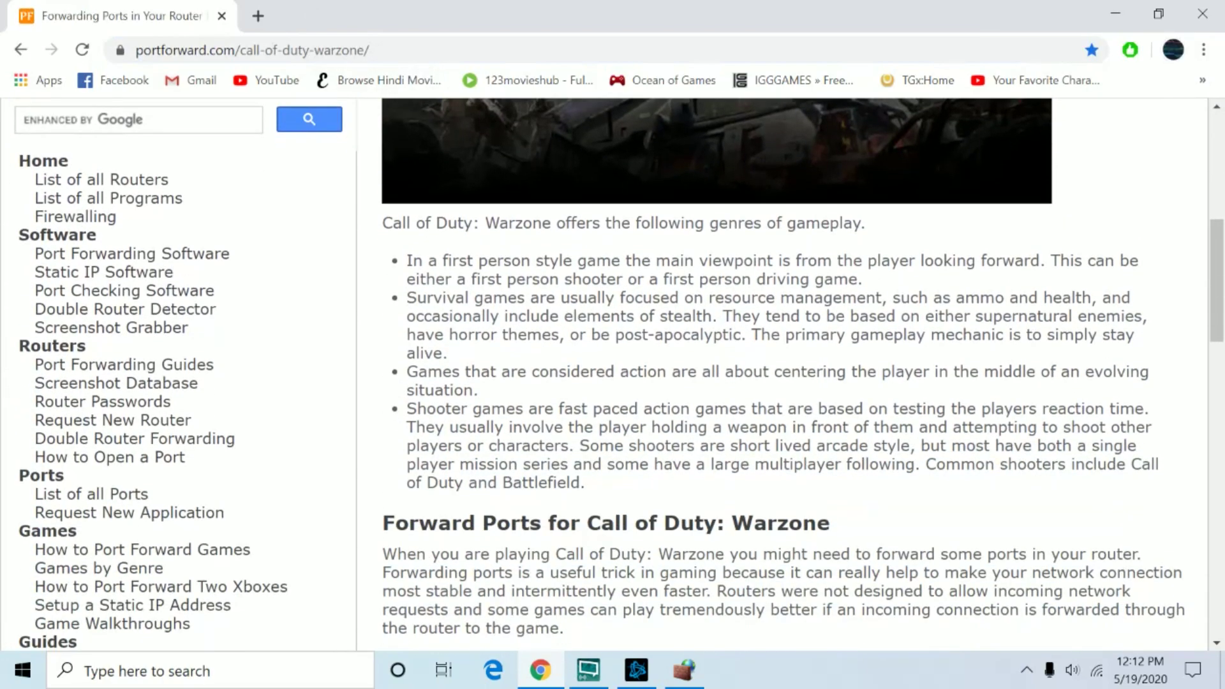
scroll(866, 292, "down", 3)
scroll(970, 297, "up", 15)
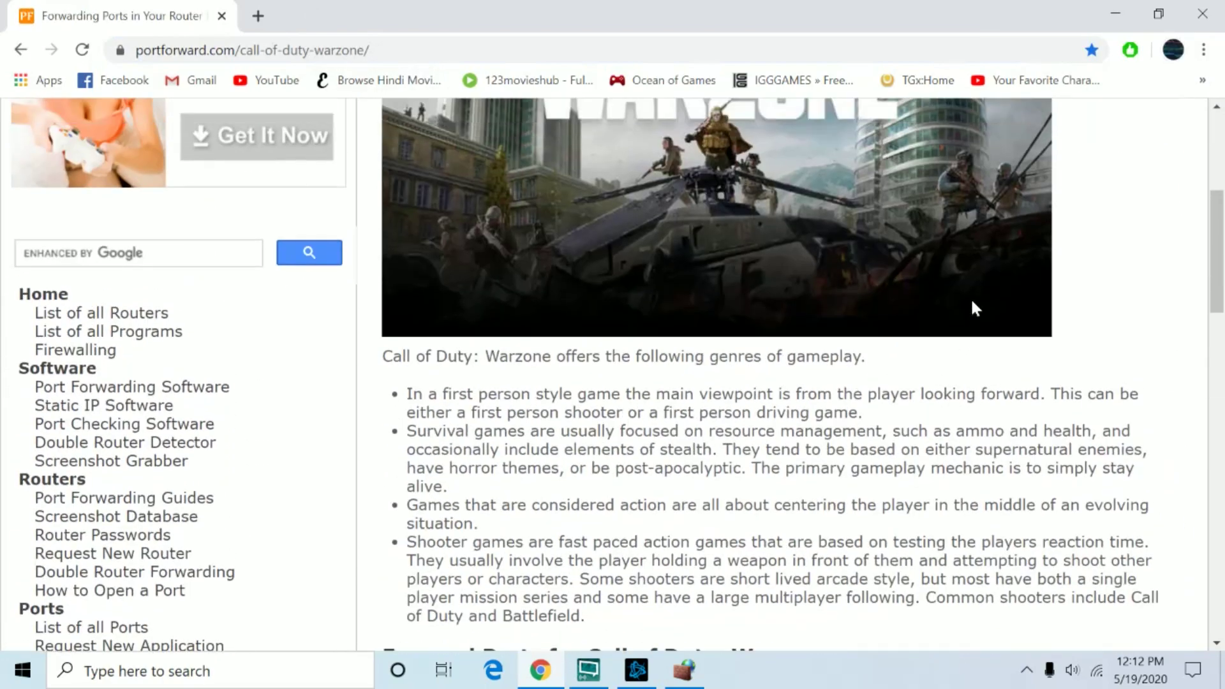
scroll(972, 301, "down", 10)
scroll(970, 306, "down", 10)
scroll(965, 306, "up", 5)
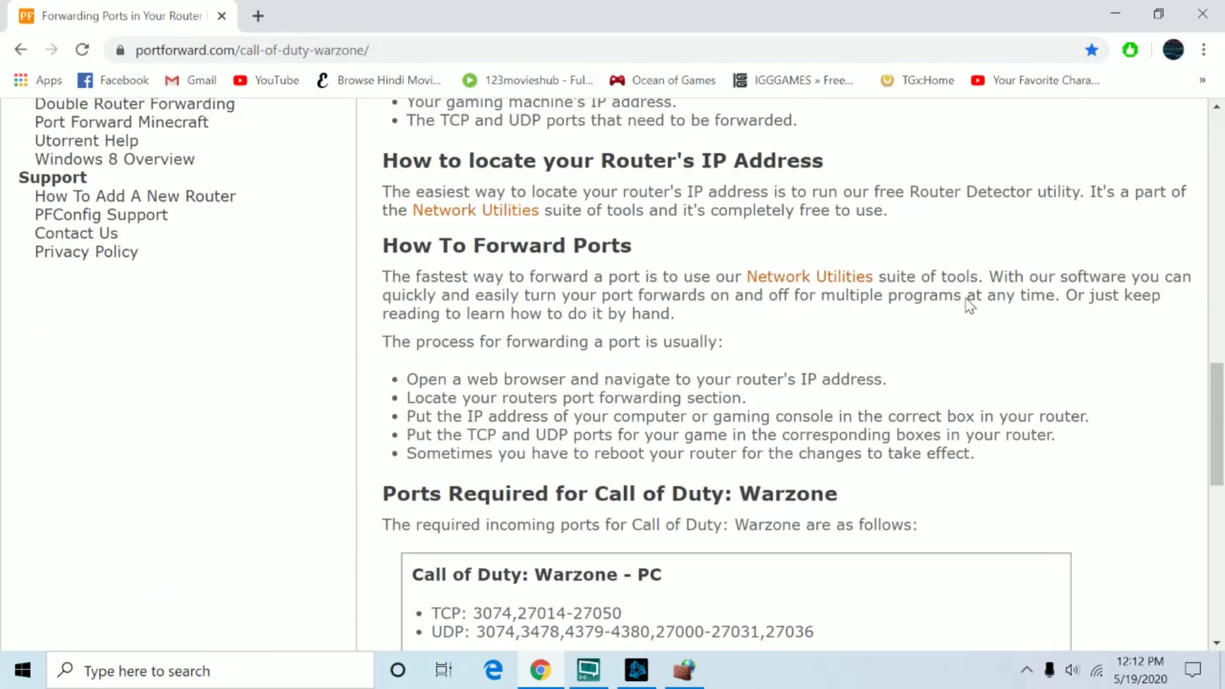
scroll(965, 306, "down", 6)
scroll(727, 223, "up", 3)
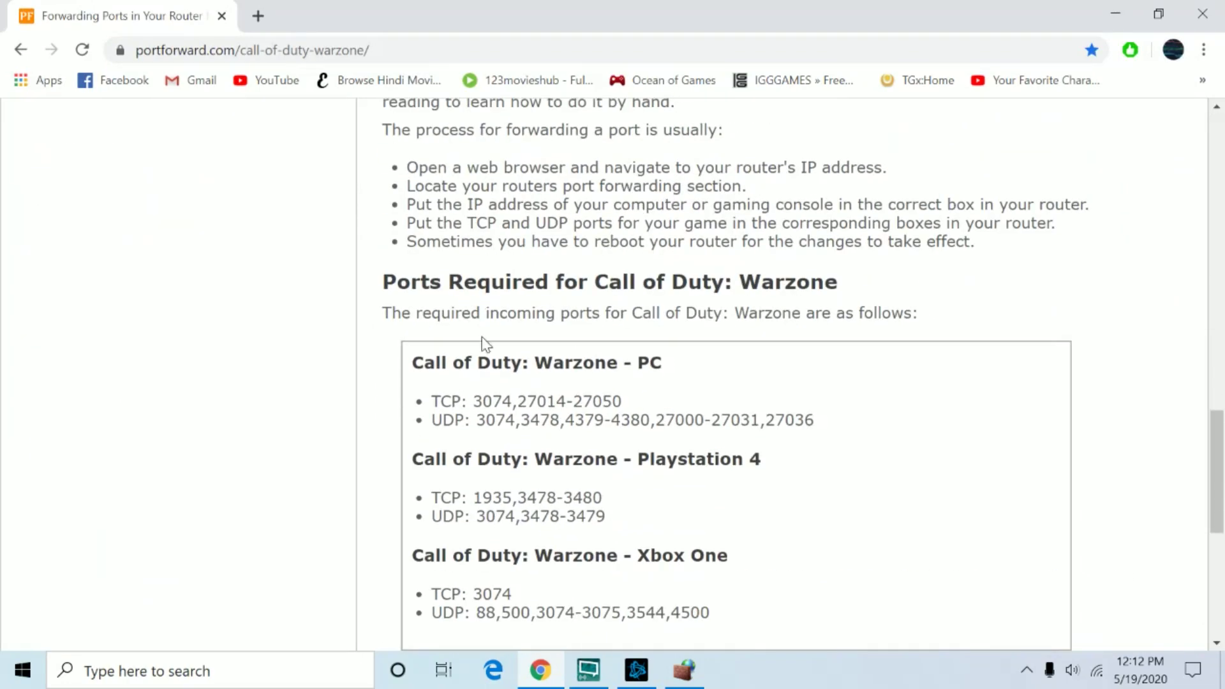
mouse_move(668, 362)
left_mouse_down()
mouse_move(423, 363)
mouse_move(650, 362)
left_mouse_up()
left_click(700, 411)
left_click_drag(431, 401, 625, 403)
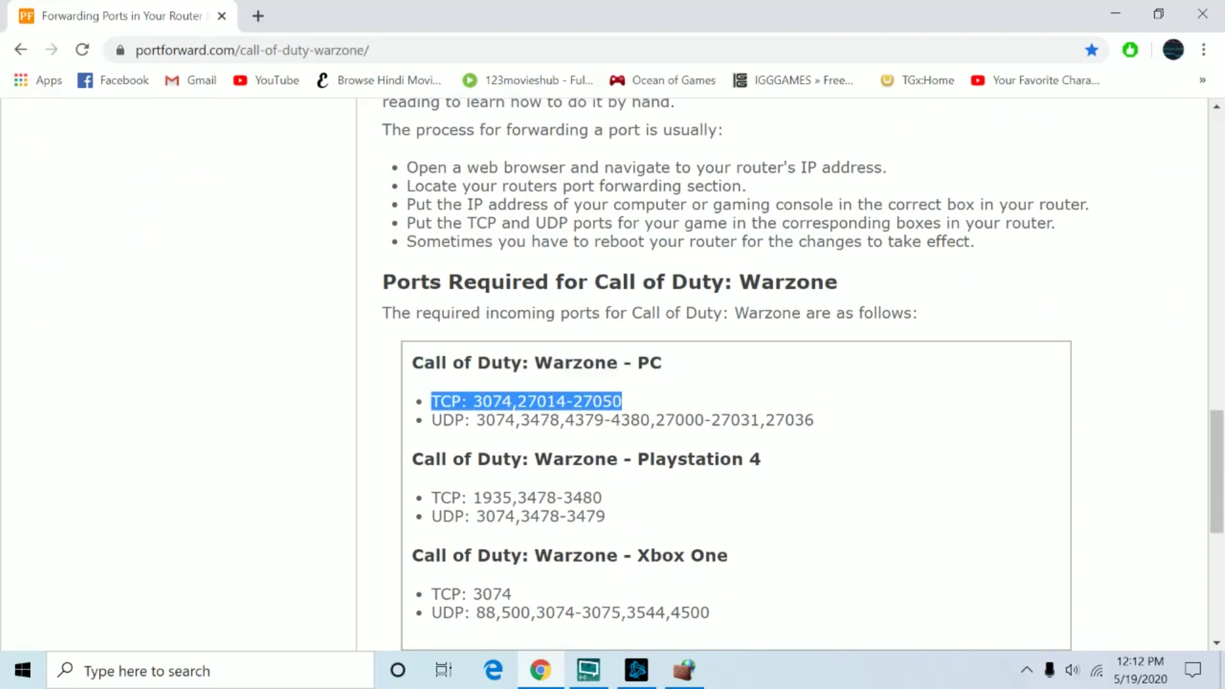
mouse_move(430, 420)
left_mouse_down()
mouse_move(741, 420)
mouse_move(430, 420)
left_mouse_up()
left_click(794, 414)
left_click(609, 391)
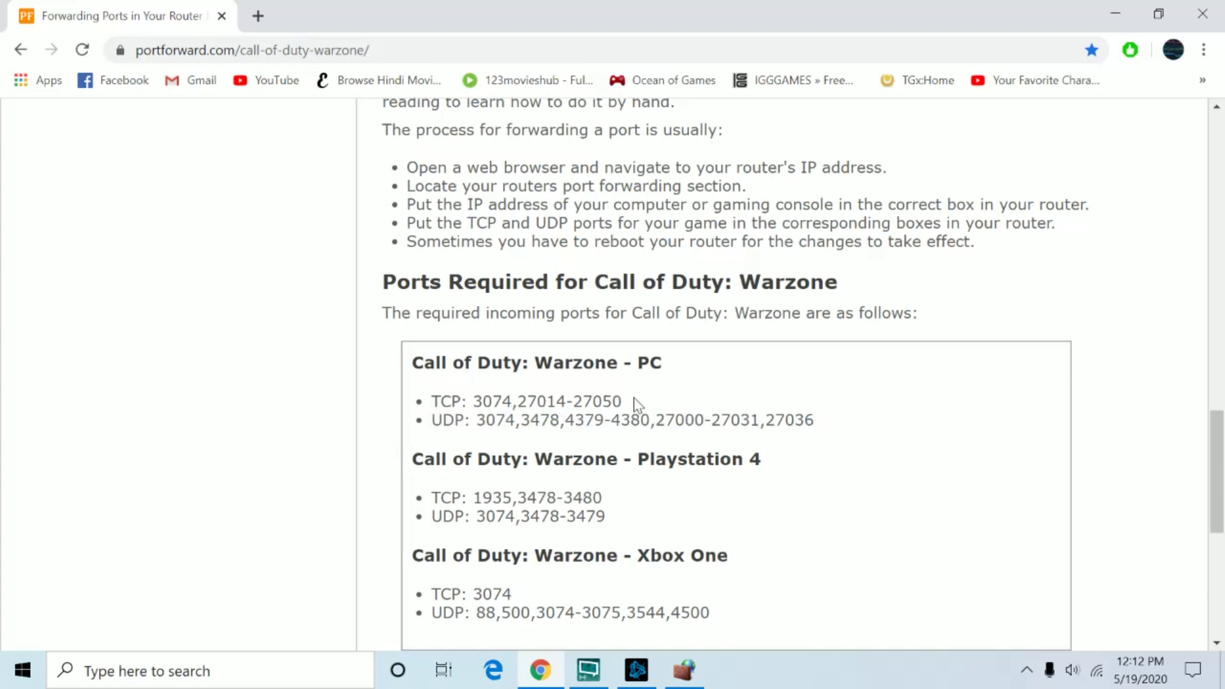
left_click_drag(625, 401, 470, 399)
key("super+c")
right_click(475, 401)
left_click(504, 413)
left_click(683, 667)
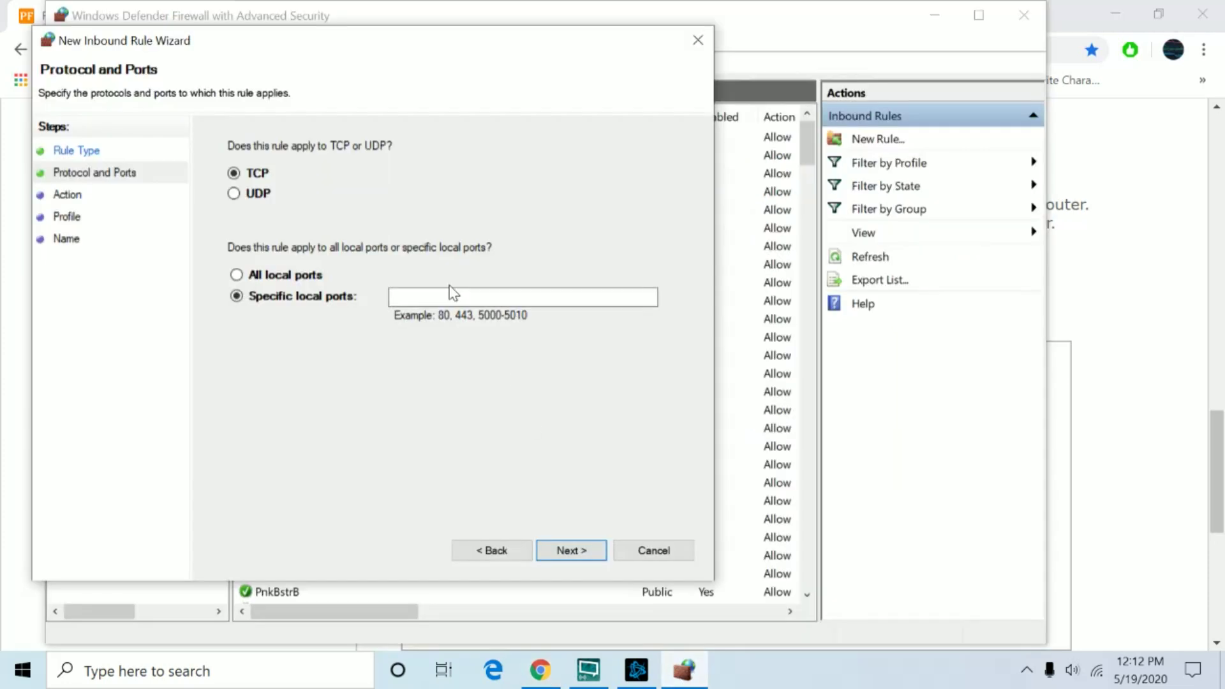
Paste the TCP ports, allow the connection on all profiles, and finish the rule as 'codw'
right_click(396, 297)
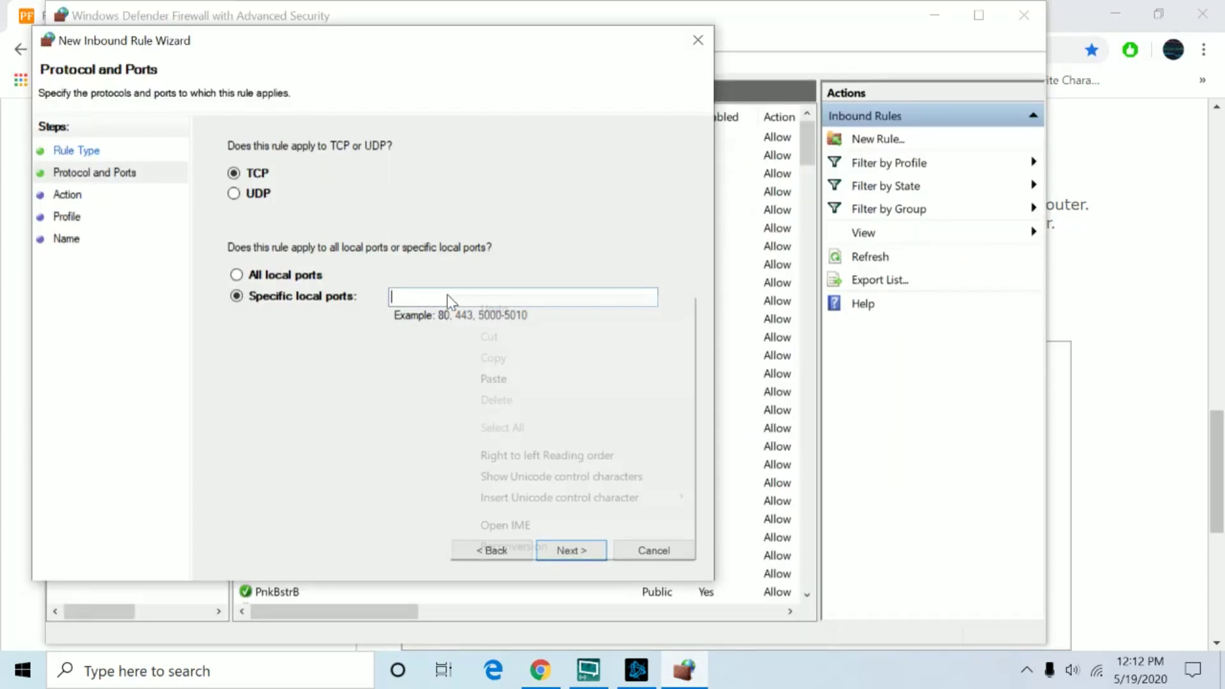
left_click(492, 376)
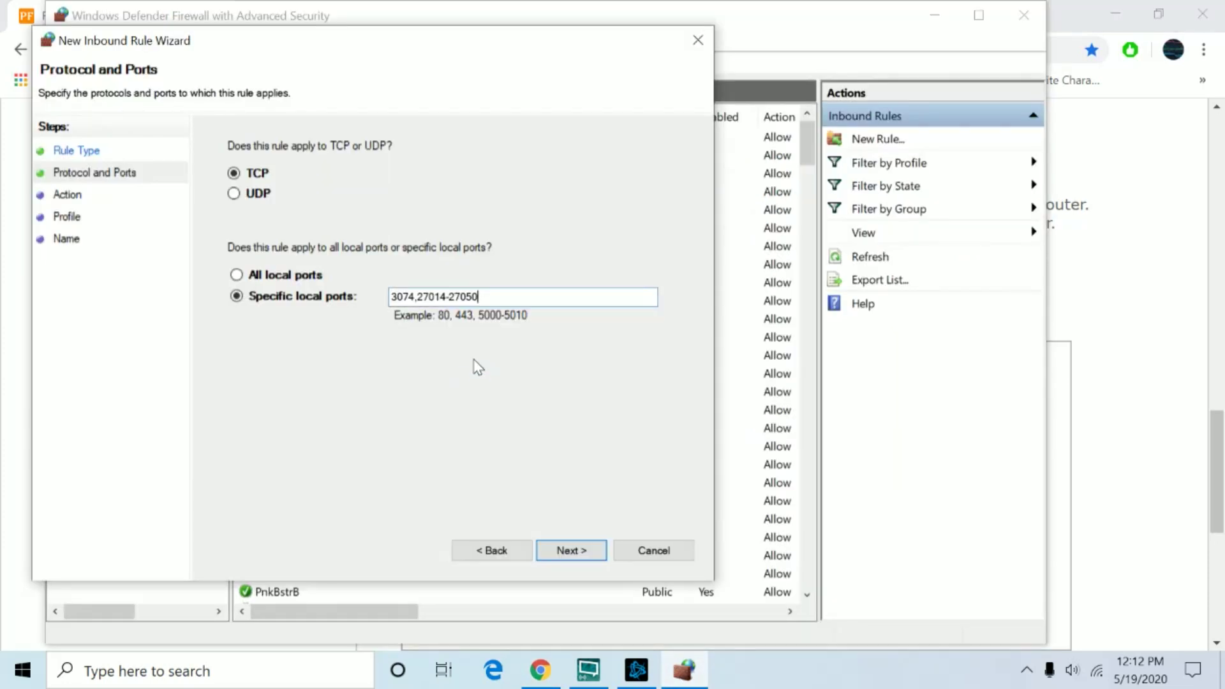
left_click(587, 550)
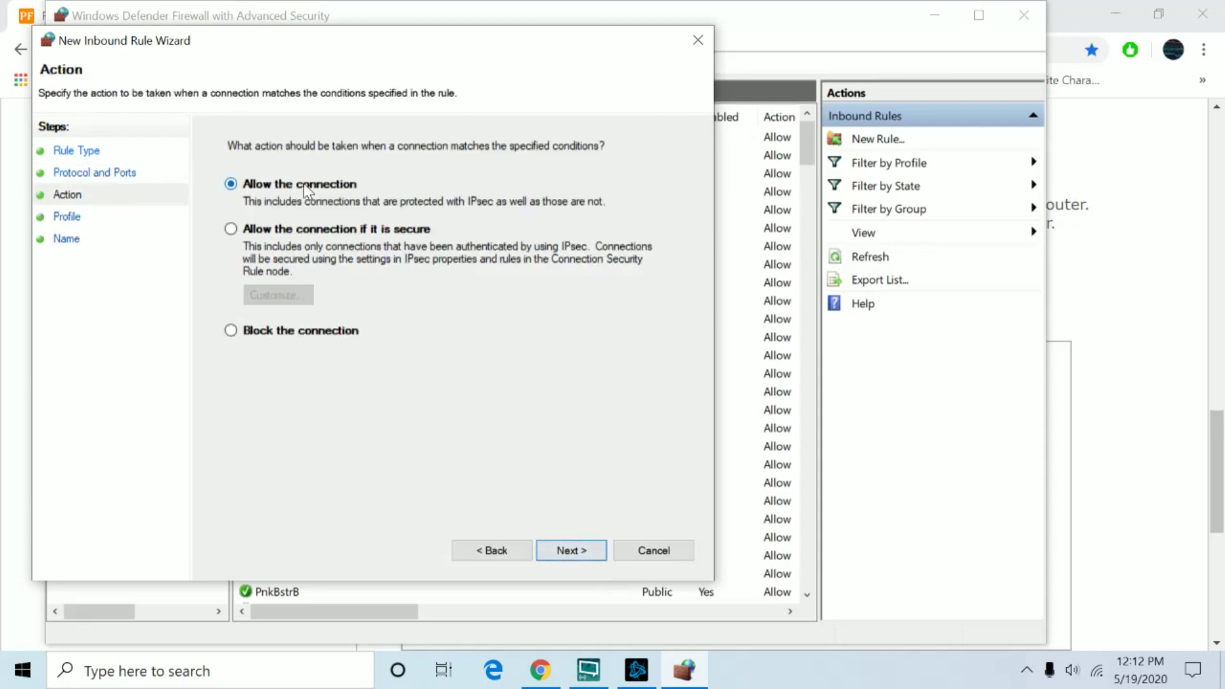
left_click(570, 549)
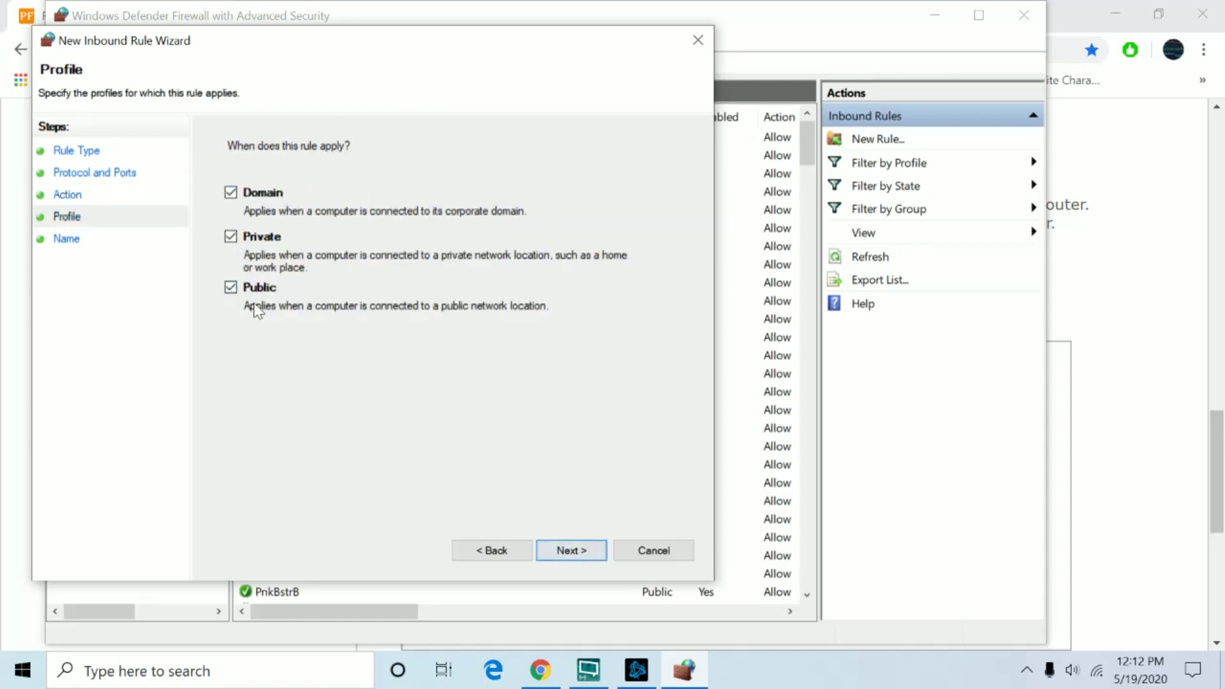
left_click(559, 553)
type("codw")
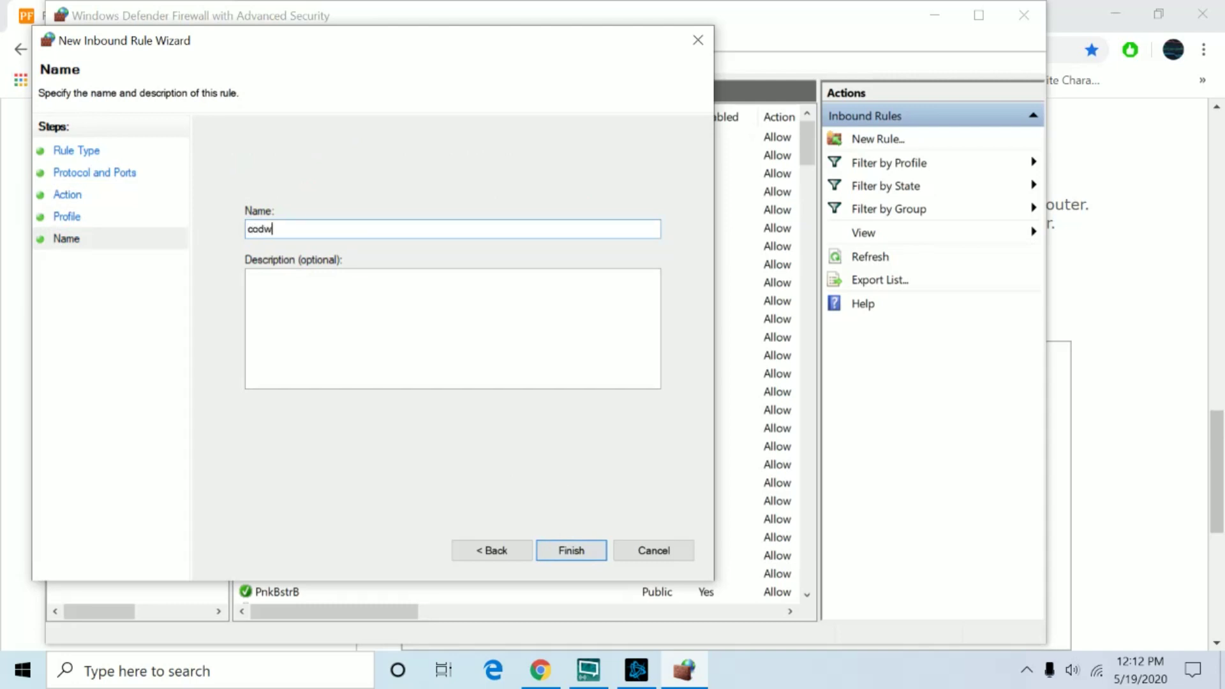
left_click(596, 556)
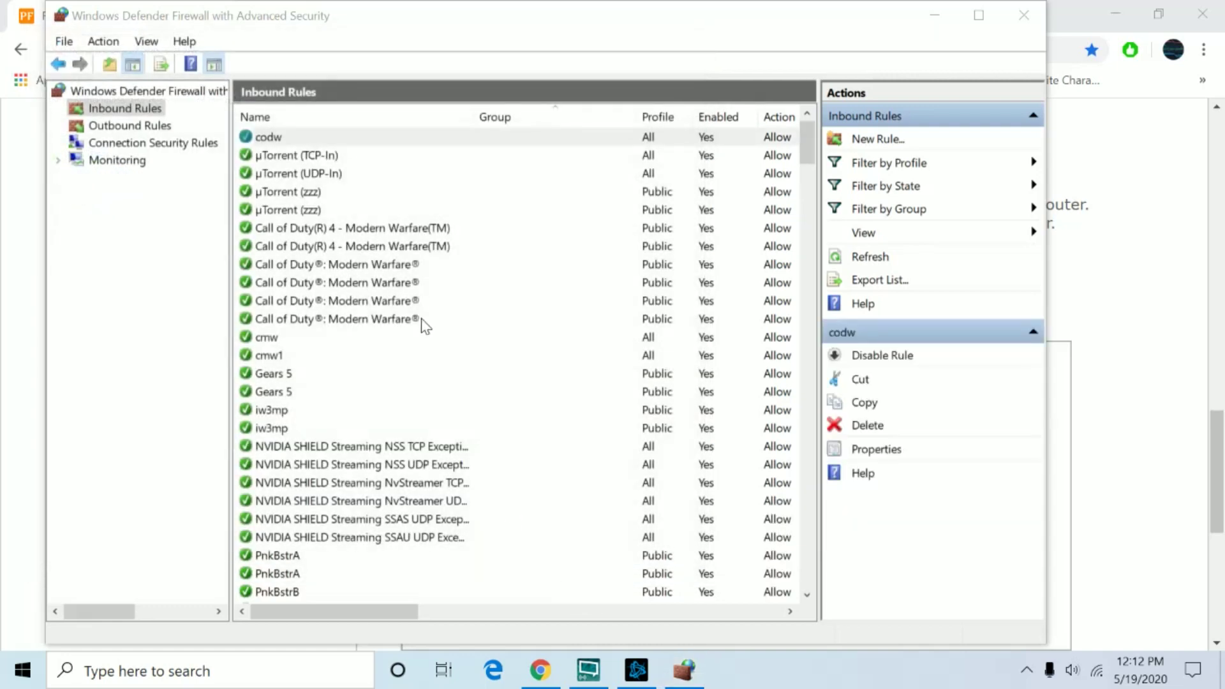
Start another Port-type inbound rule and set its protocol to UDP
left_click(875, 145)
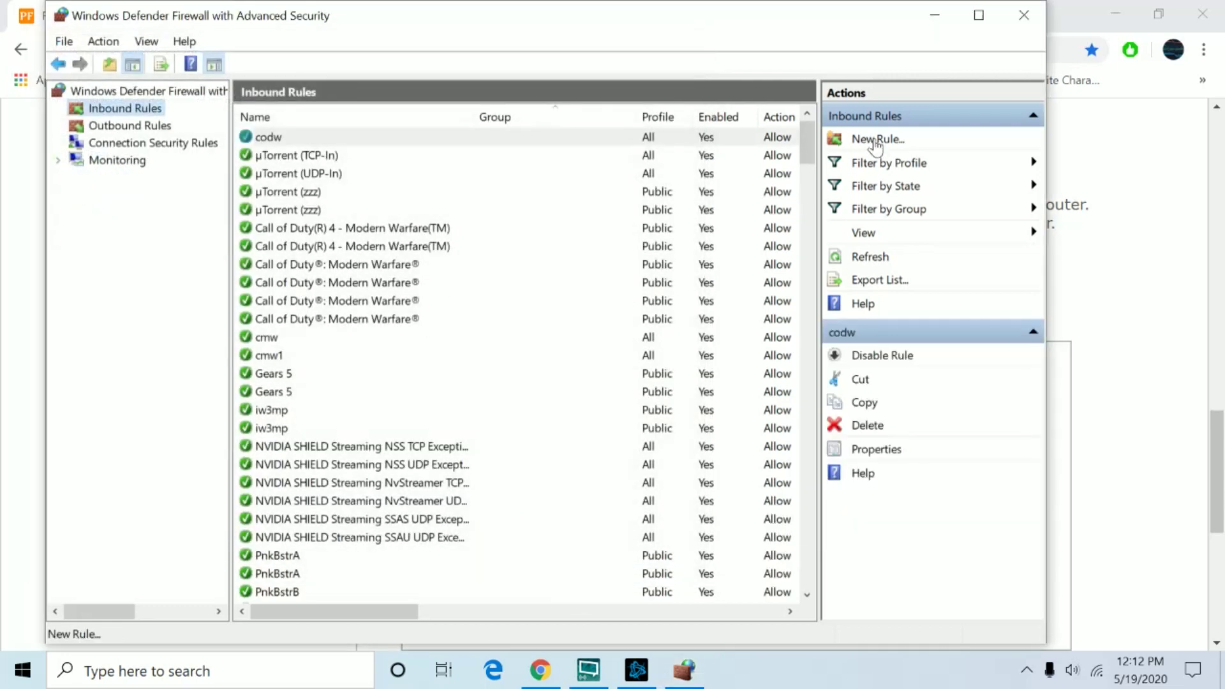
left_click(875, 145)
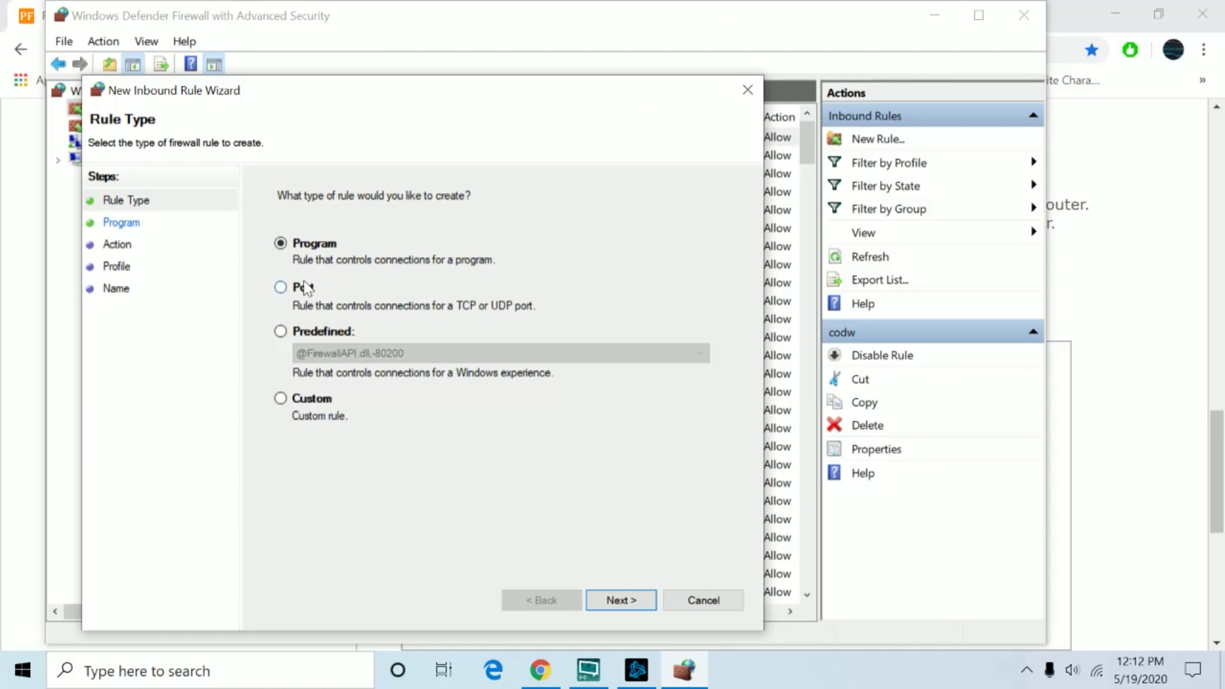
left_click(303, 289)
left_click(601, 596)
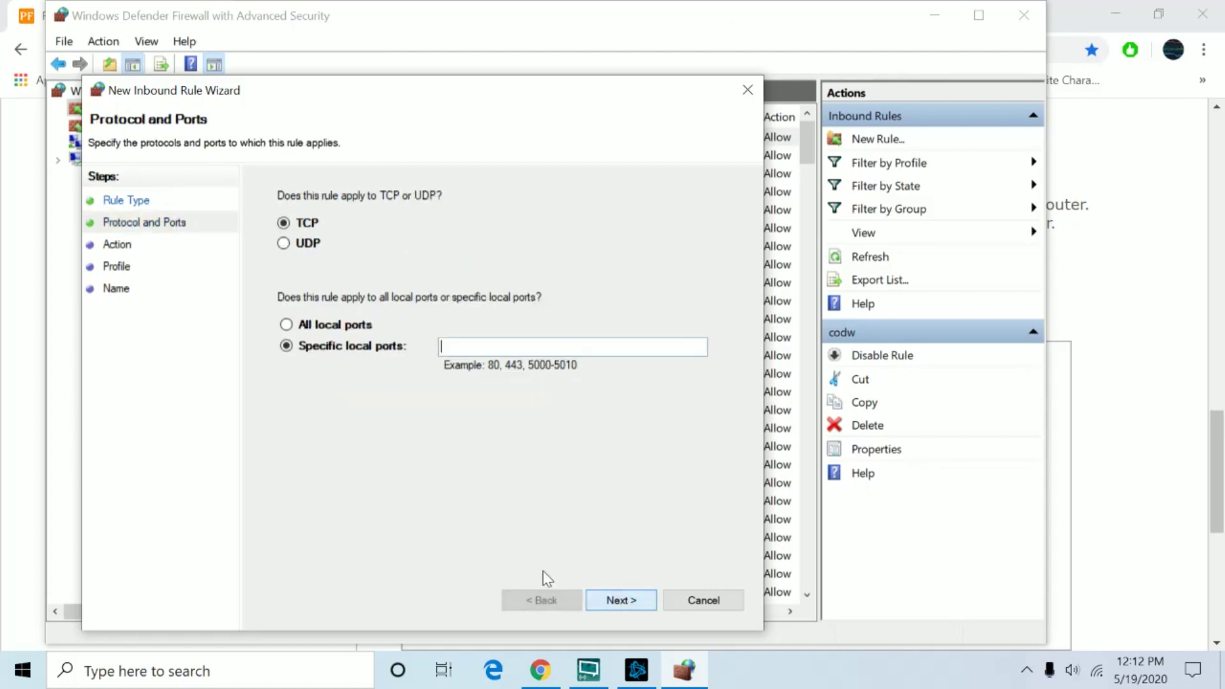
left_click(304, 246)
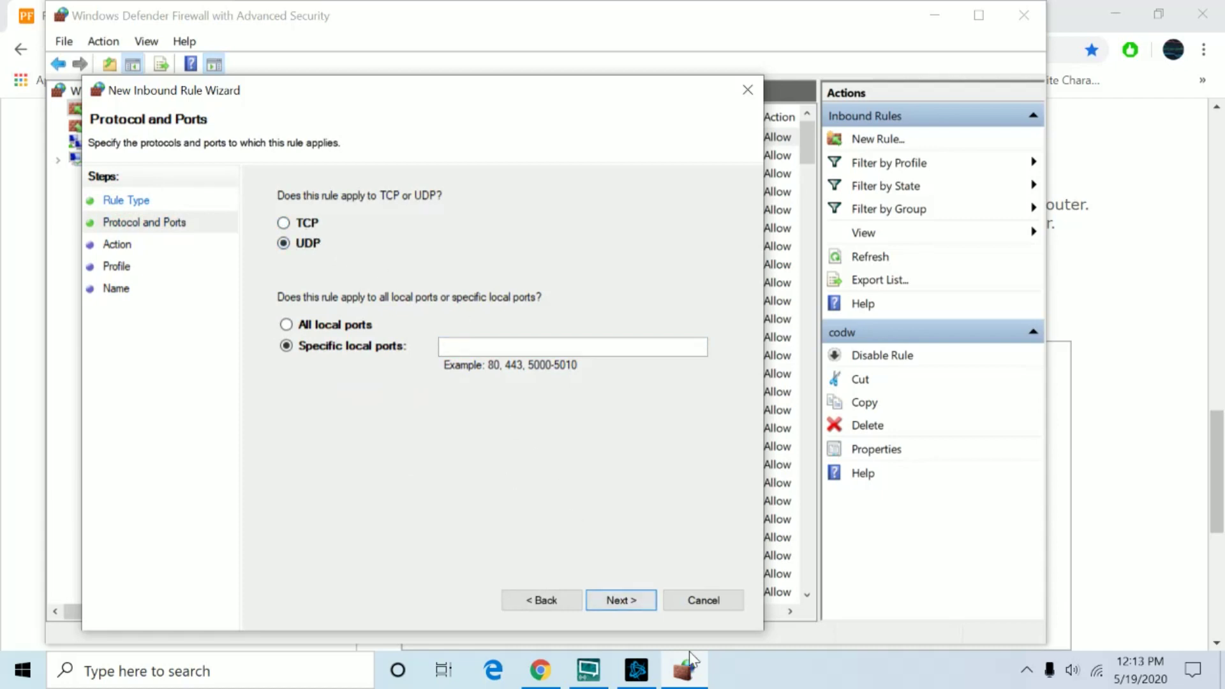
left_click(540, 670)
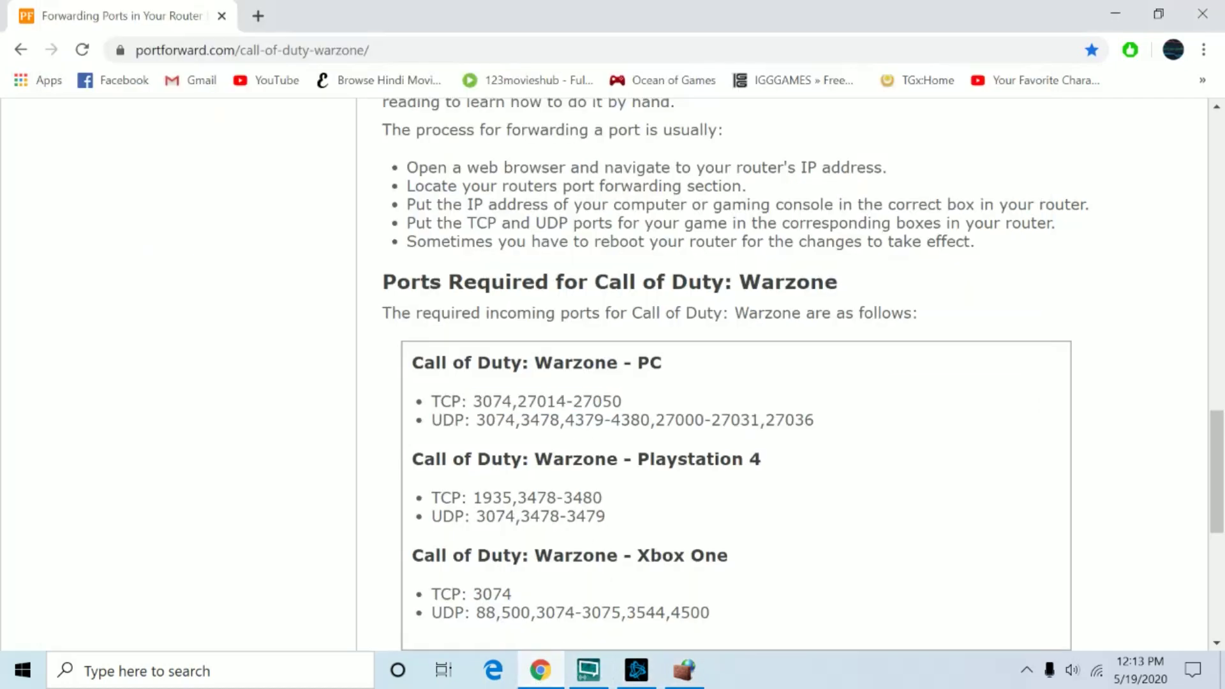
left_click_drag(814, 419, 476, 420)
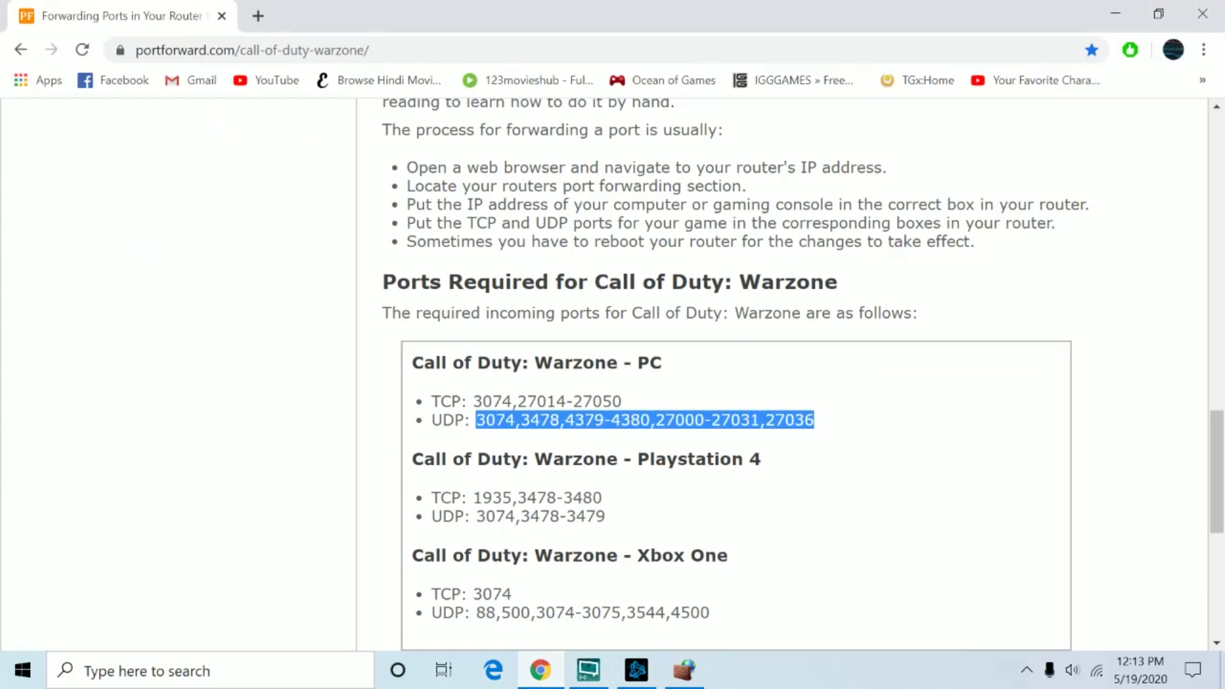
right_click(480, 421)
left_click(532, 433)
left_click(680, 676)
Paste the UDP ports, allow on all profiles, and finish the rule as 'codw1'
right_click(463, 347)
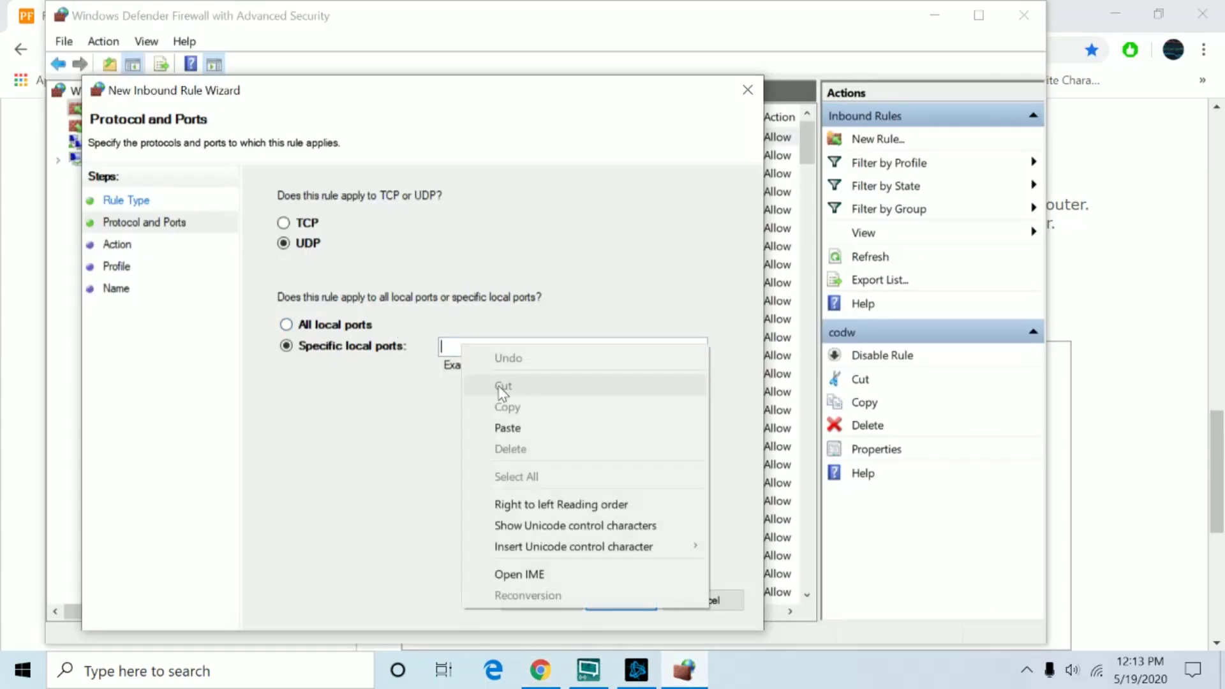
left_click(508, 426)
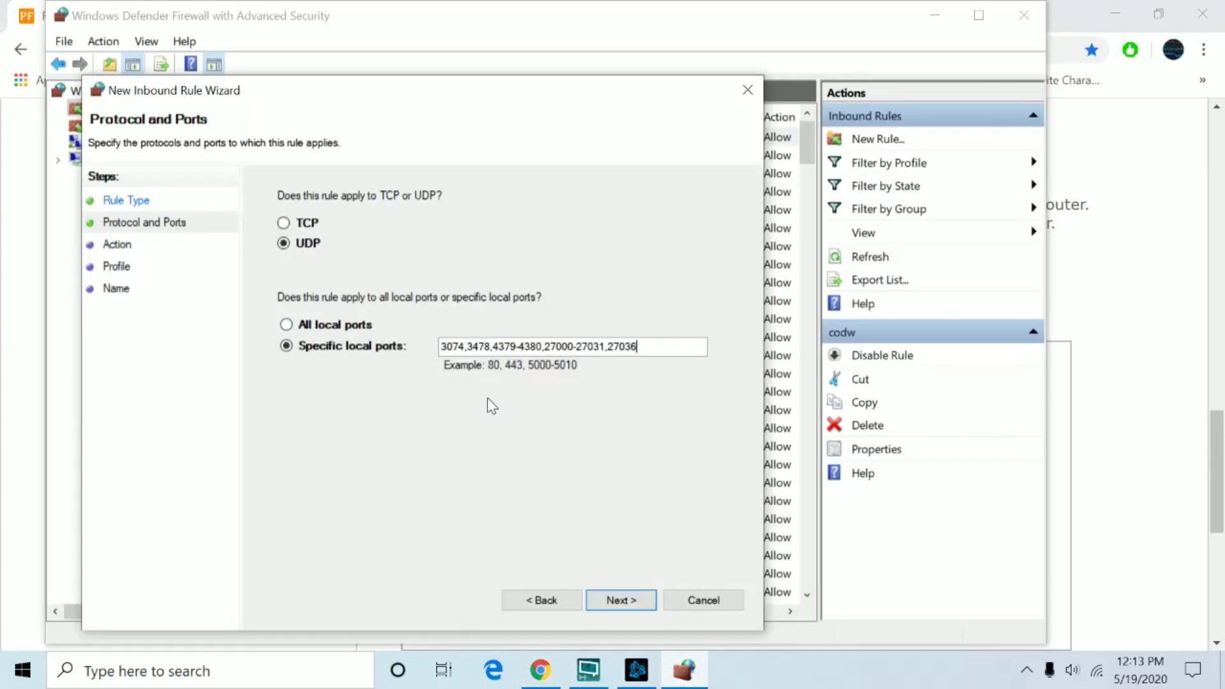
left_click(625, 599)
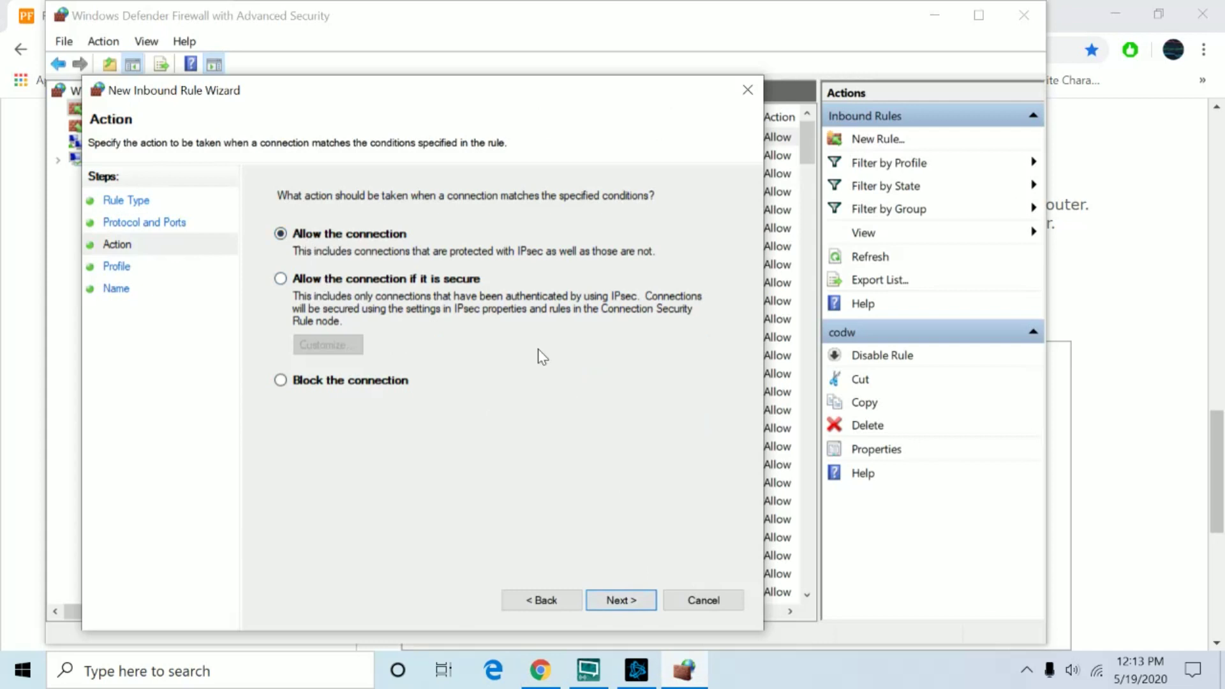
left_click(627, 600)
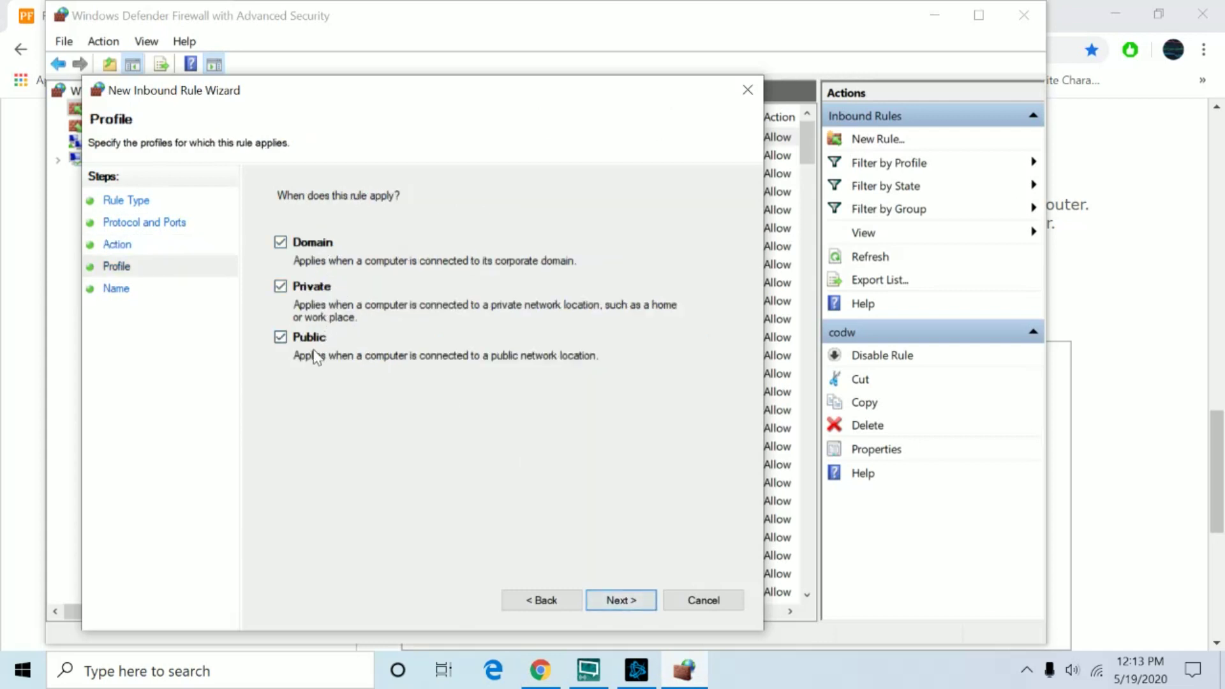
left_click(620, 601)
type("codw1")
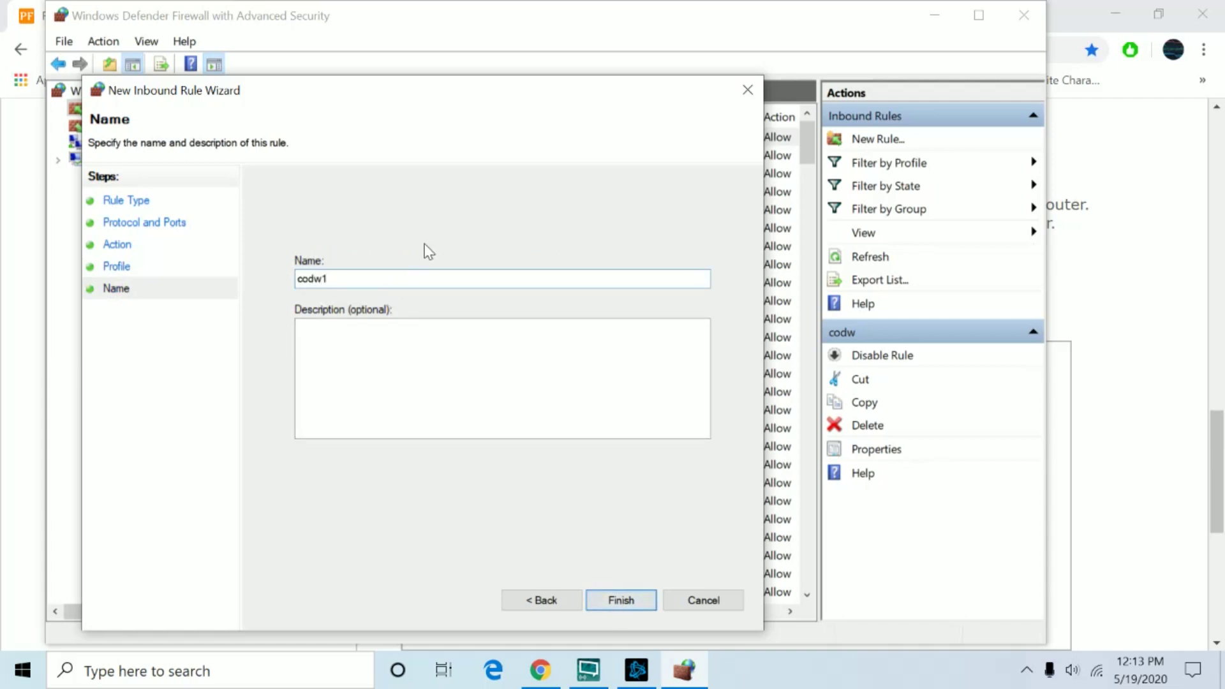
left_click(622, 600)
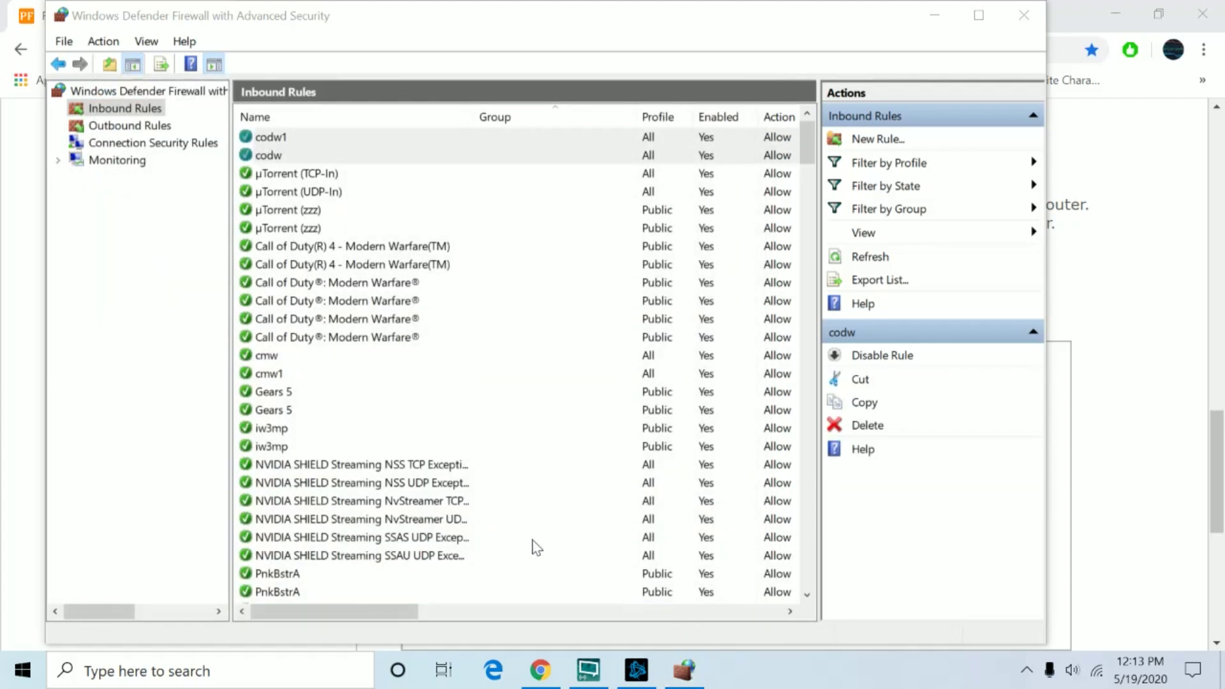
Close the firewall window, minimise Chrome, and refresh the desktop
left_click(1023, 14)
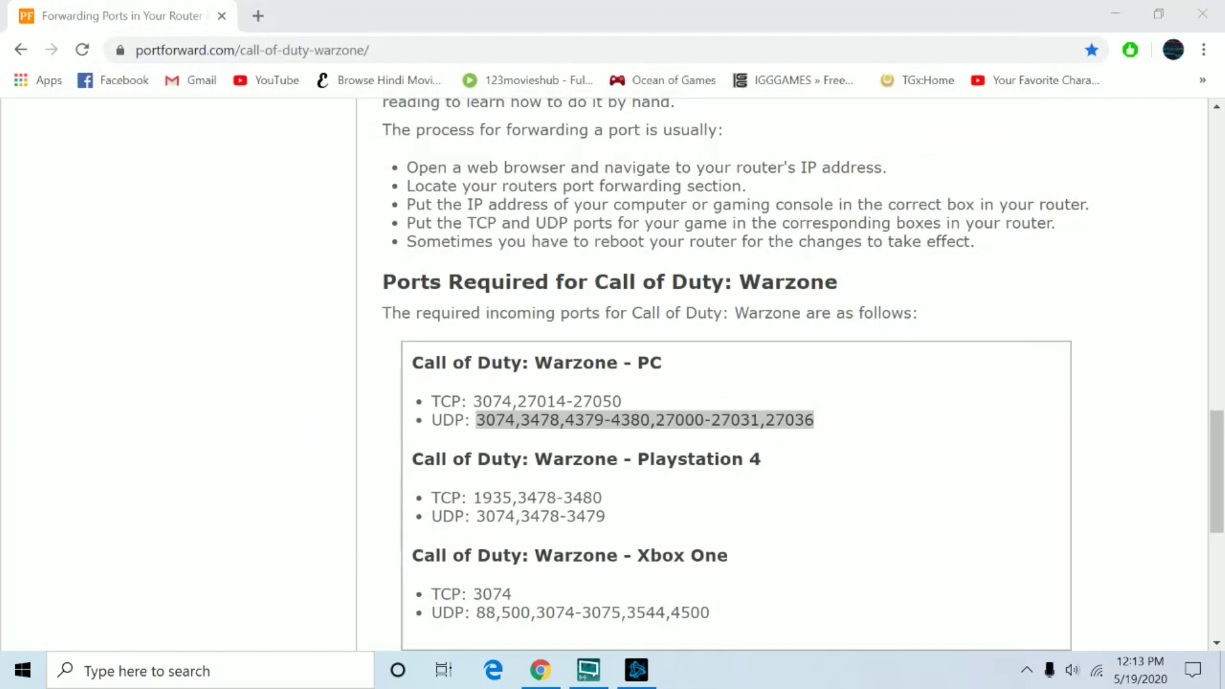
left_click(1110, 19)
right_click(628, 186)
left_click(670, 244)
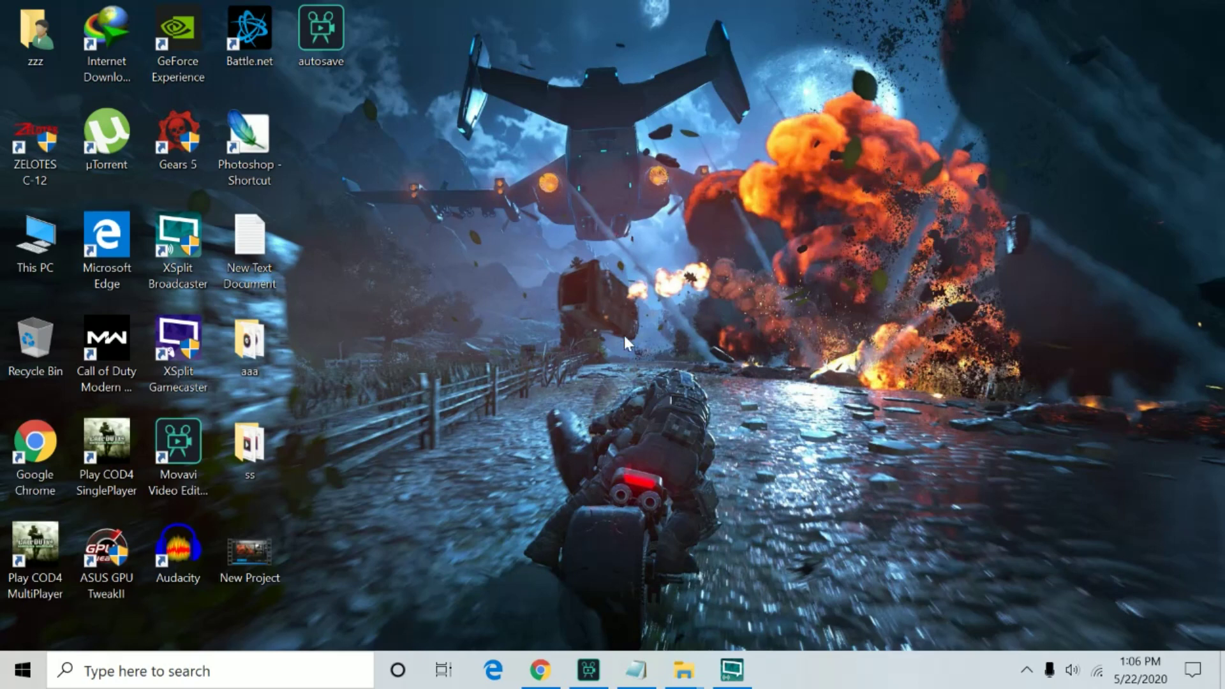
Refresh the desktop two more times
right_click(440, 147)
left_click(527, 202)
left_click(1024, 670)
right_click(611, 267)
left_click(718, 74)
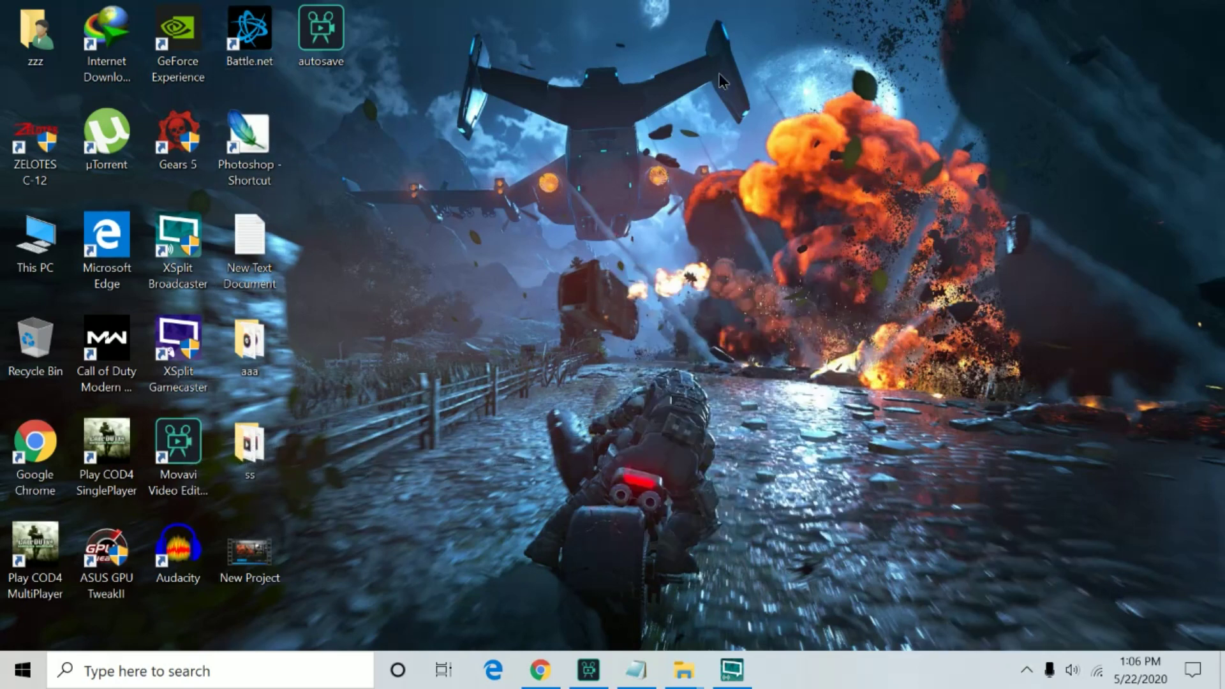